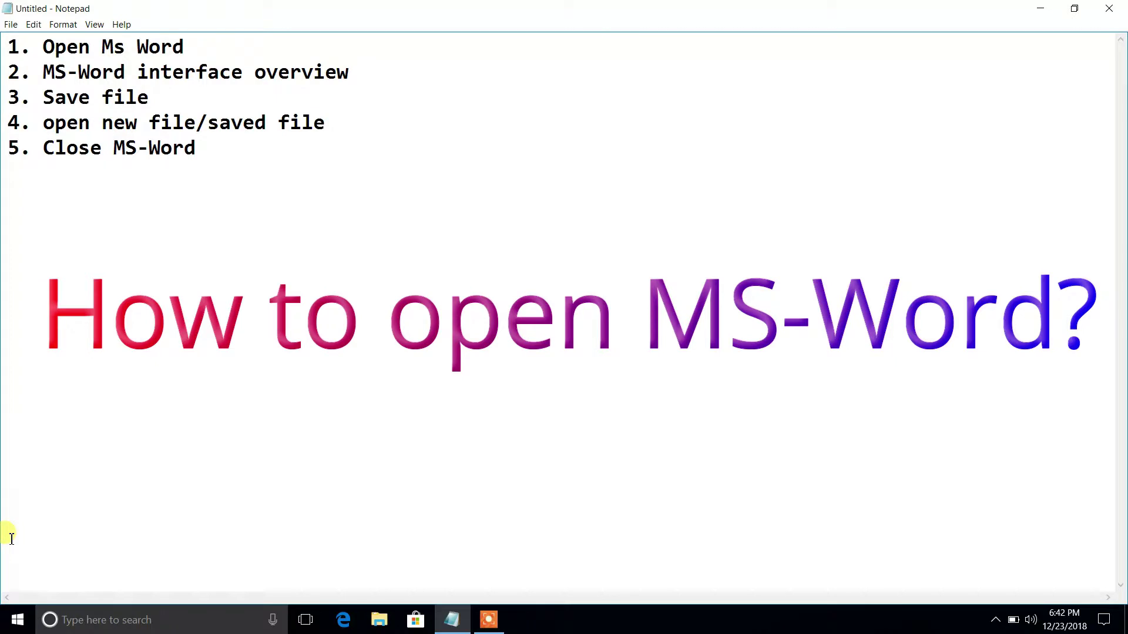
Launch Word 2013 from the Microsoft Office 2013 program group with a blank document, and close it.
{"action": "left_click", "coordinate": [5, 628]}
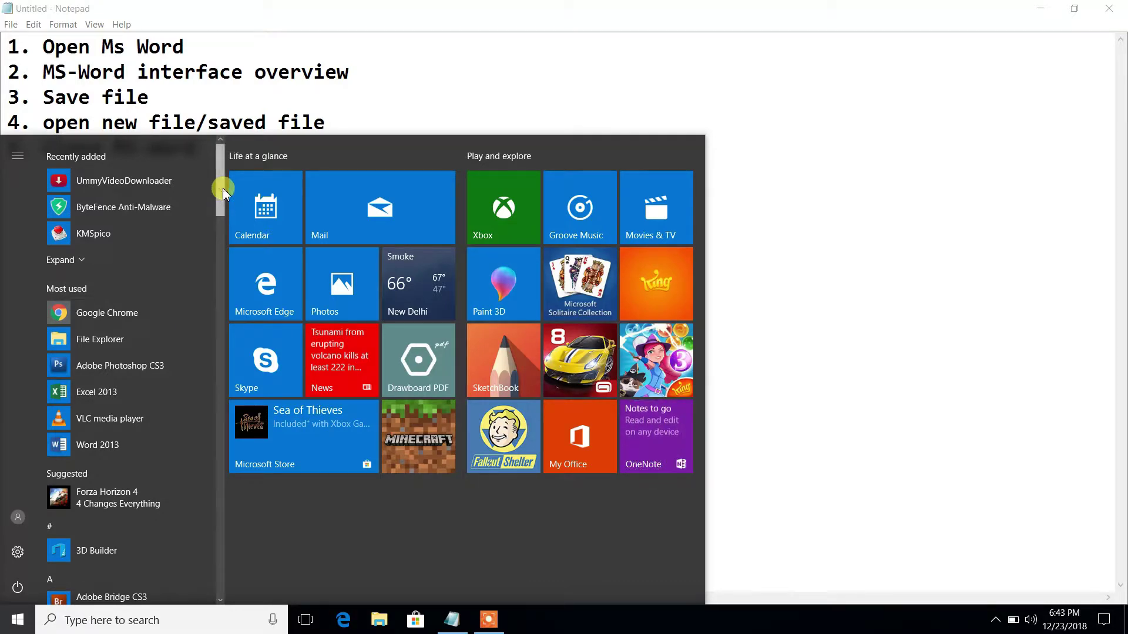
{"action": "scroll", "coordinate": [222, 238], "scroll_direction": "down", "scroll_amount": 5}
{"action": "left_click_drag", "start_coordinate": [223, 240], "coordinate": [209, 423]}
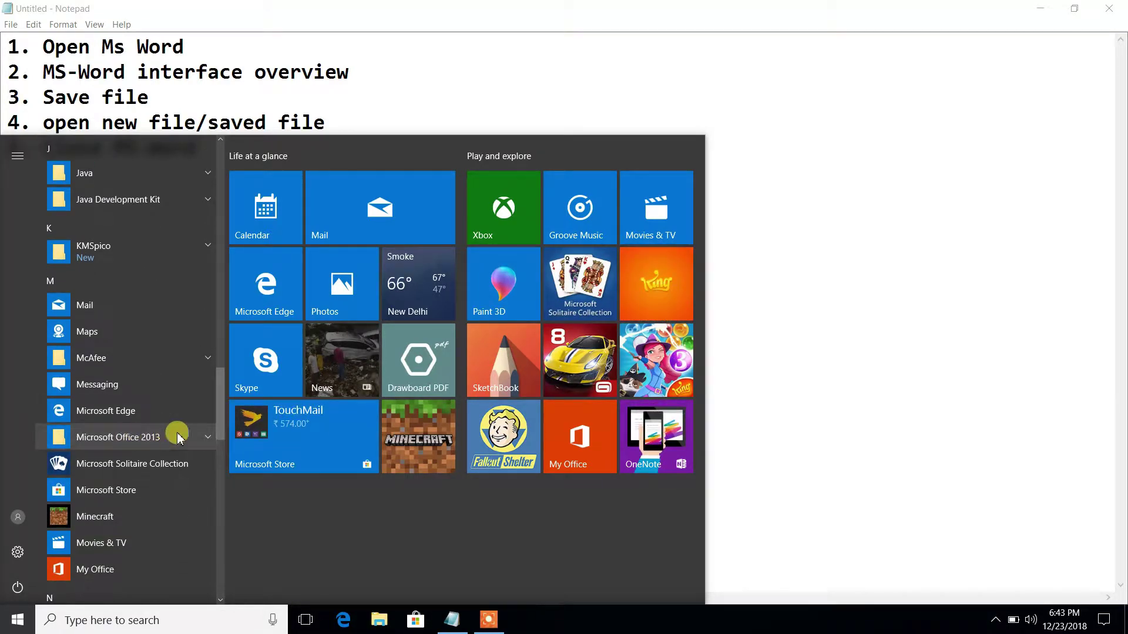
{"action": "left_click", "coordinate": [207, 441]}
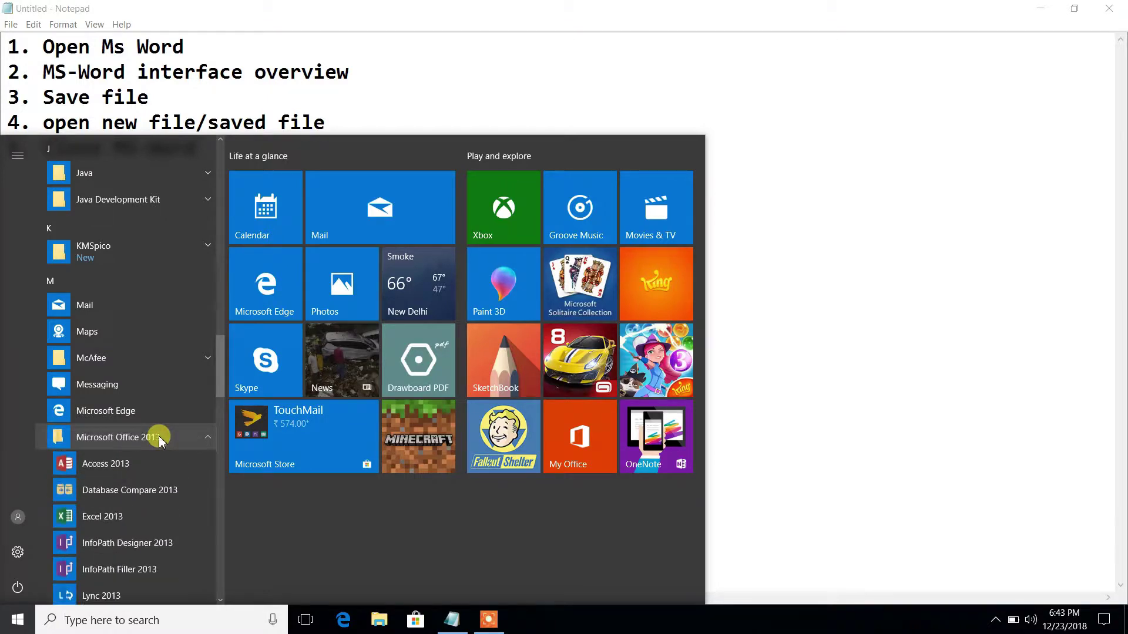
{"action": "left_click_drag", "start_coordinate": [222, 382], "coordinate": [221, 446]}
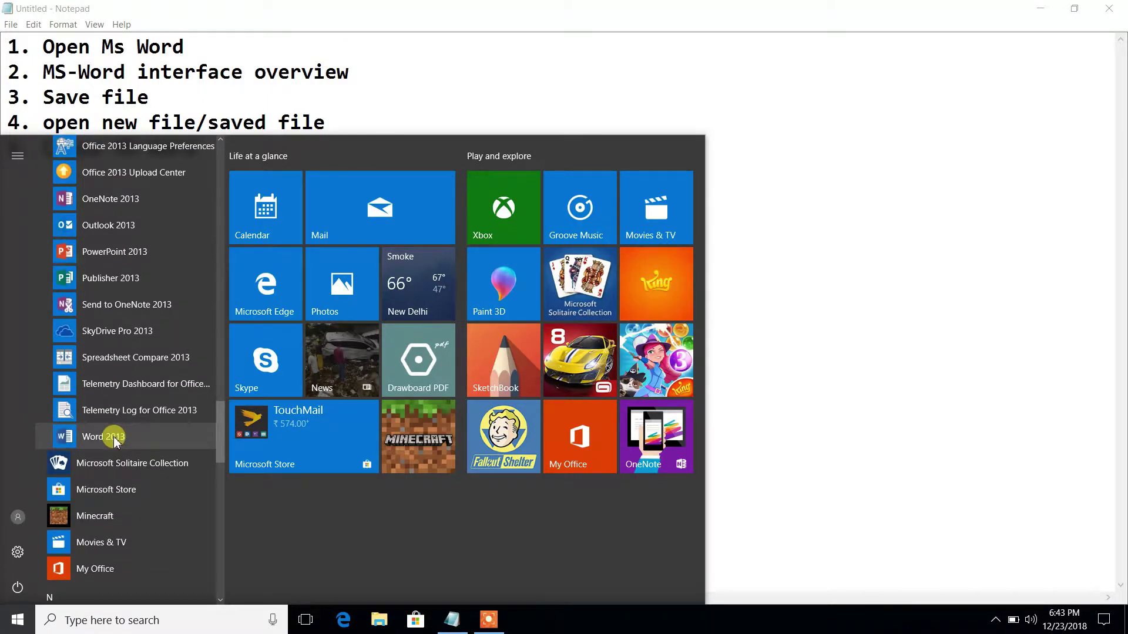
{"action": "left_click", "coordinate": [103, 437]}
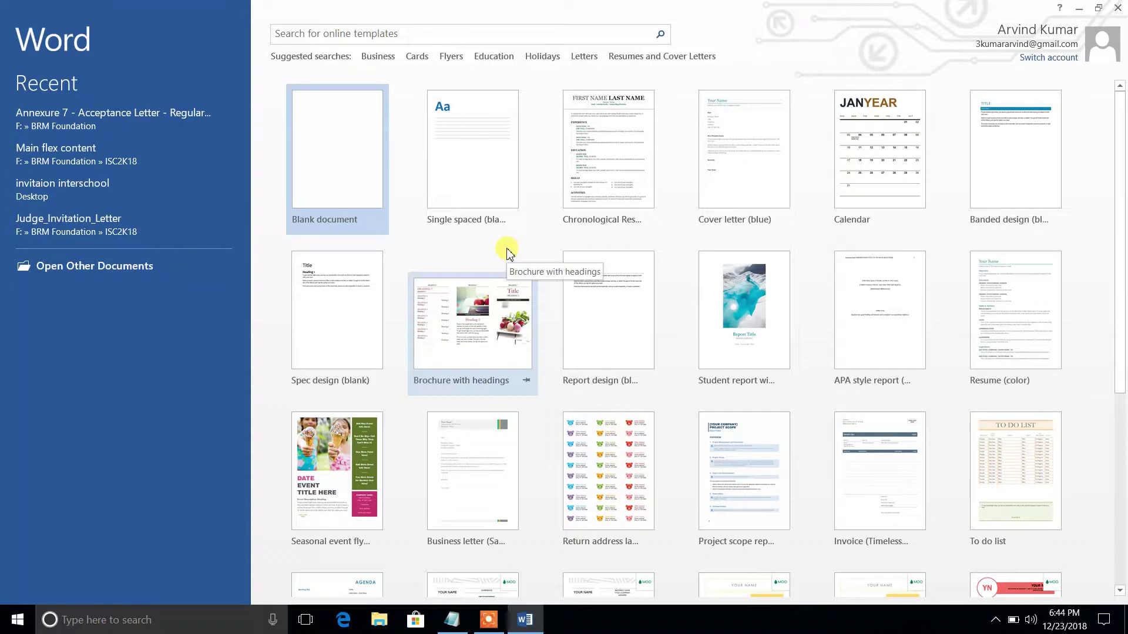
{"action": "left_click", "coordinate": [323, 166]}
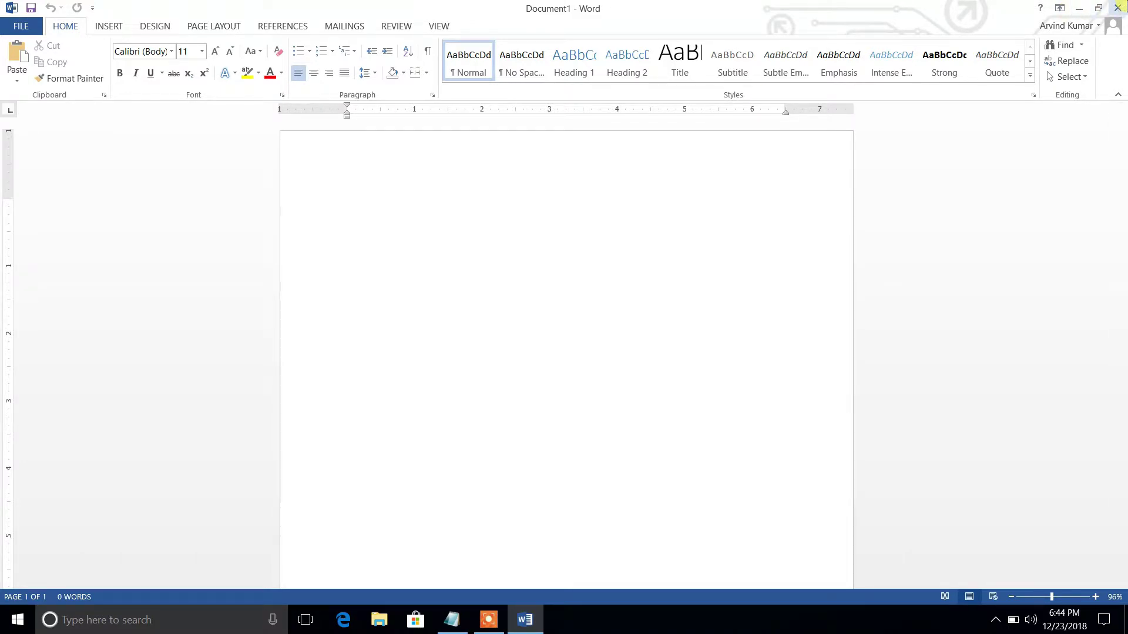
{"action": "left_click", "coordinate": [1117, 8]}
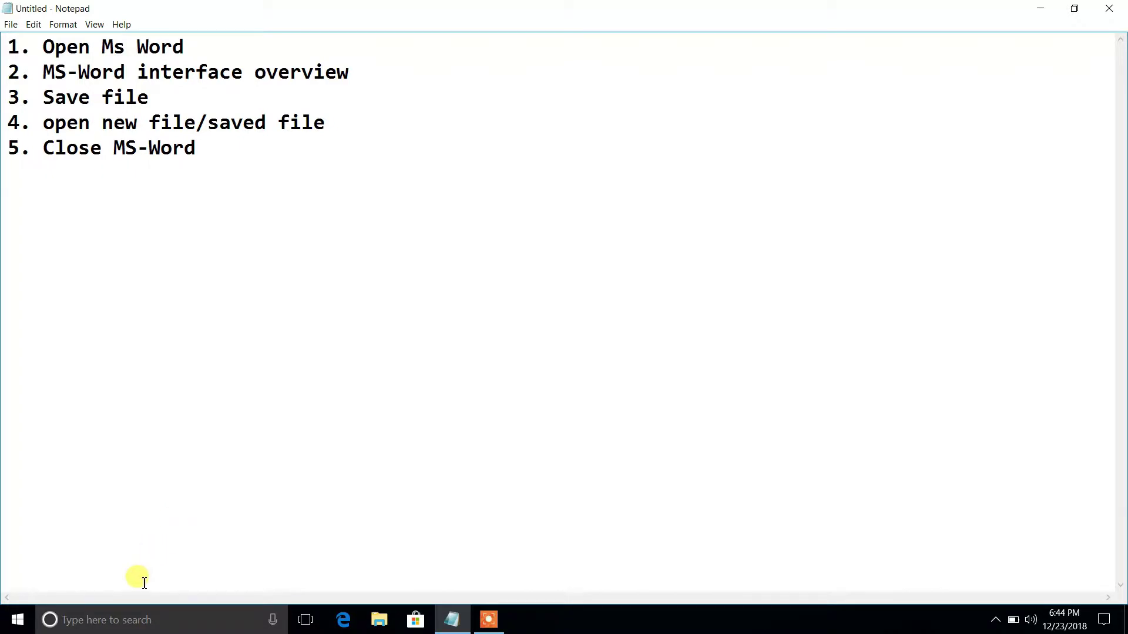
Find Word 2013 by searching Windows for "word", launch it and create a blank document.
{"action": "left_click", "coordinate": [115, 621]}
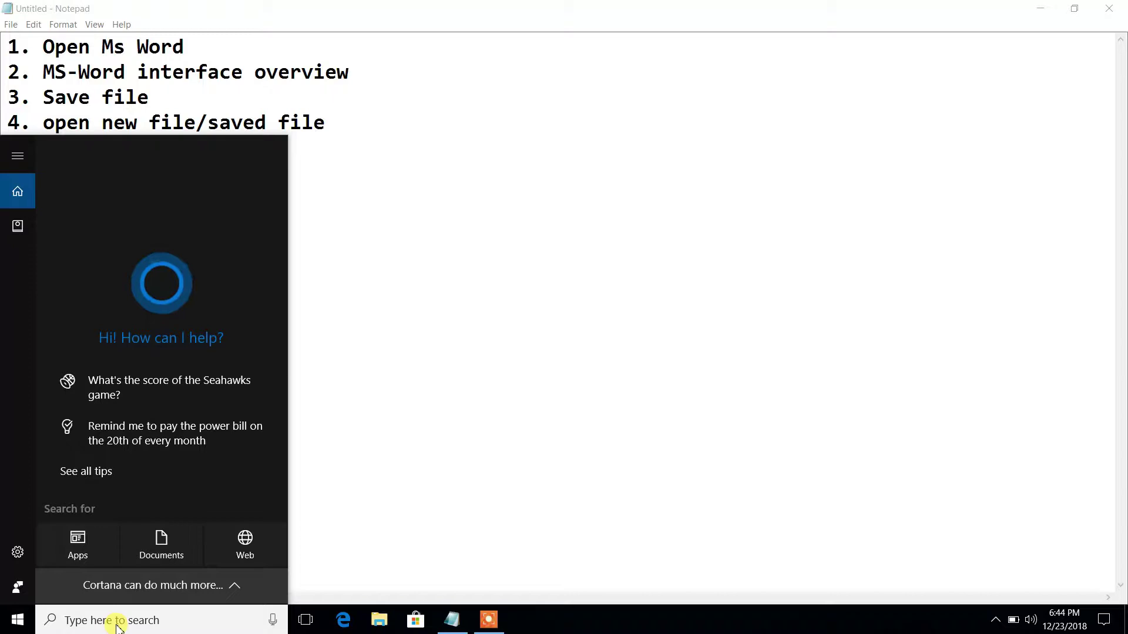
{"action": "type", "text": "word"}
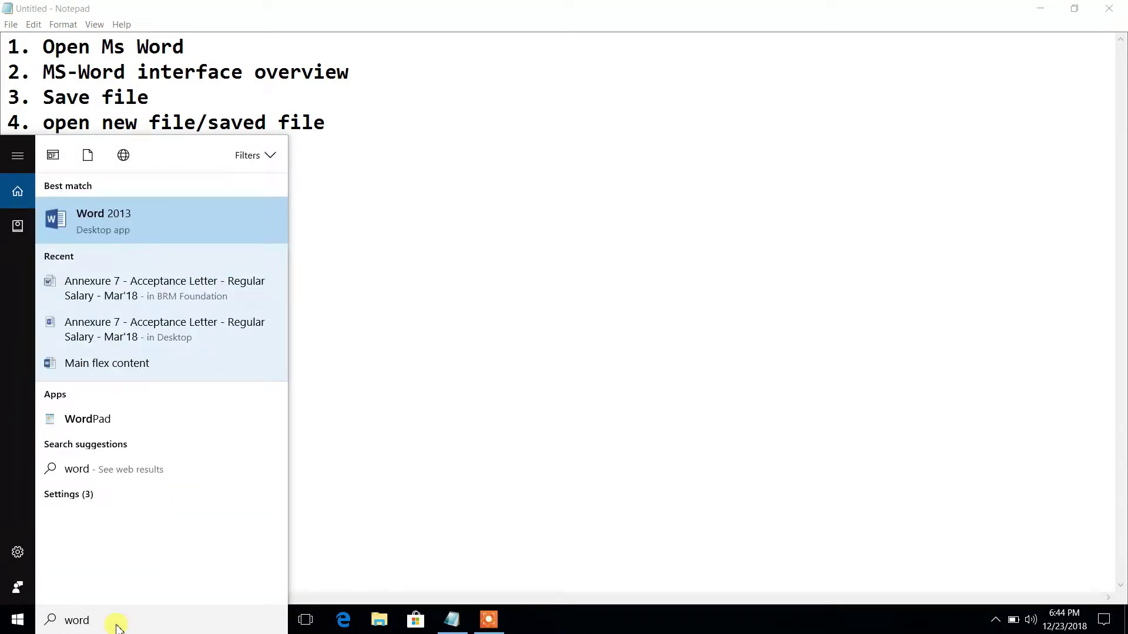
{"action": "left_click_drag", "start_coordinate": [64, 622], "coordinate": [94, 620]}
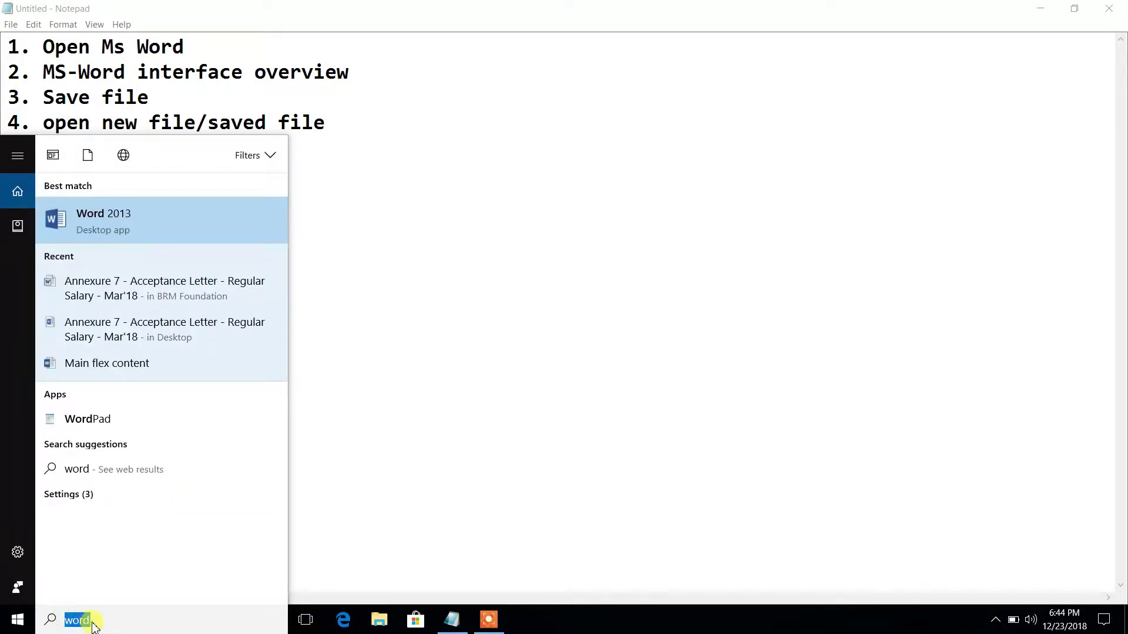
{"action": "left_click", "coordinate": [102, 219]}
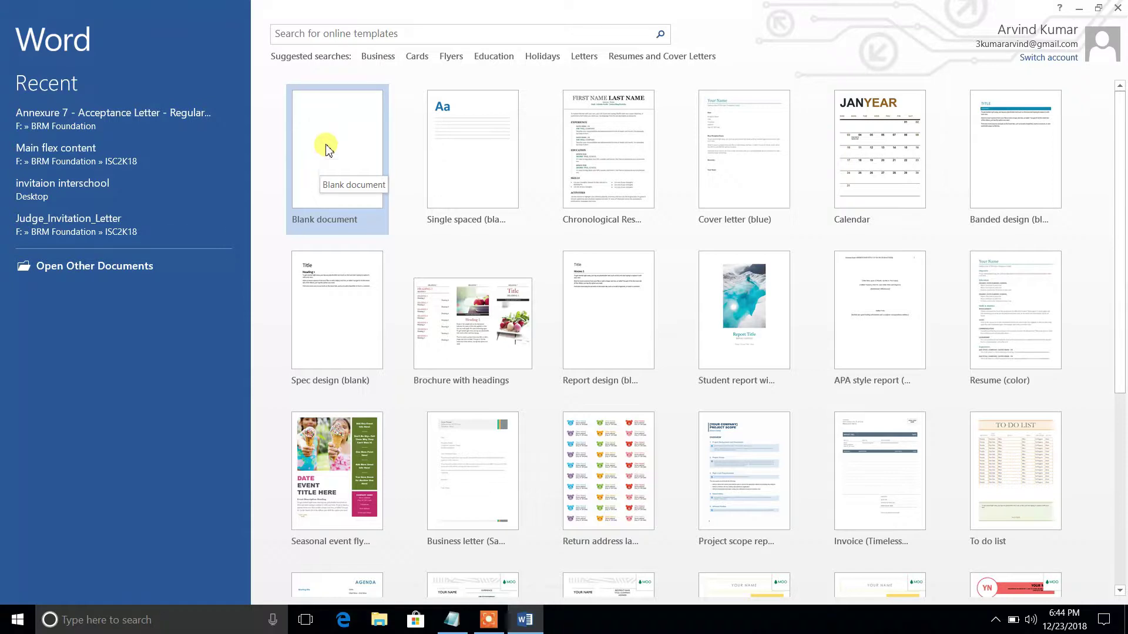
{"action": "left_click", "coordinate": [326, 147]}
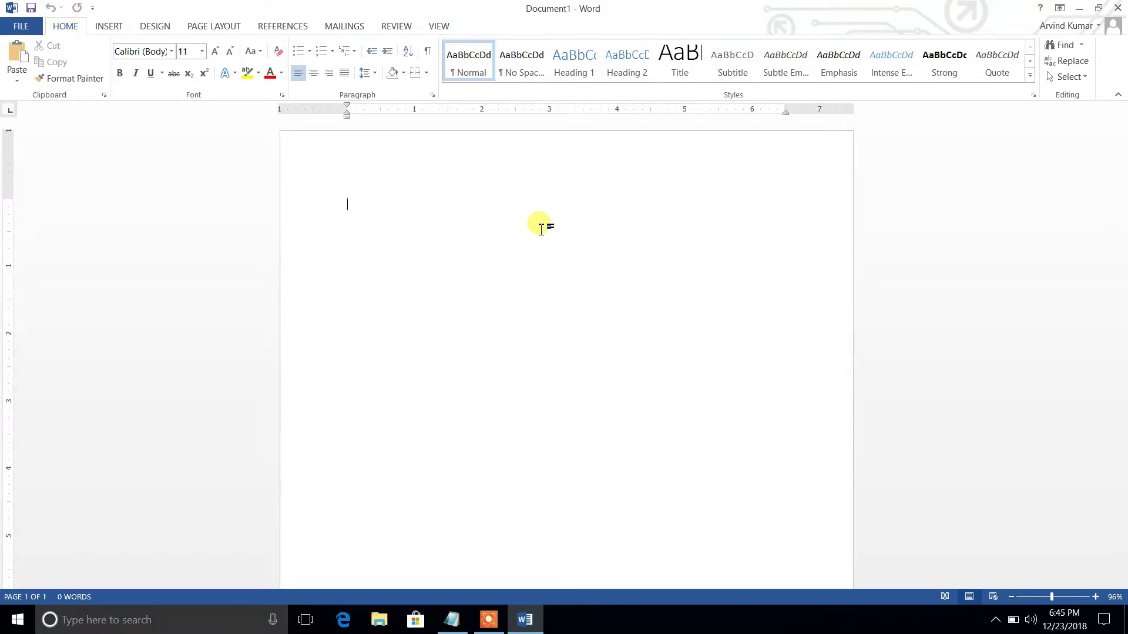
Switch to the Notepad outline, highlight the "MS-Word interface overview" line, and return to the blank Word document.
{"action": "key", "text": "alt+Tab"}
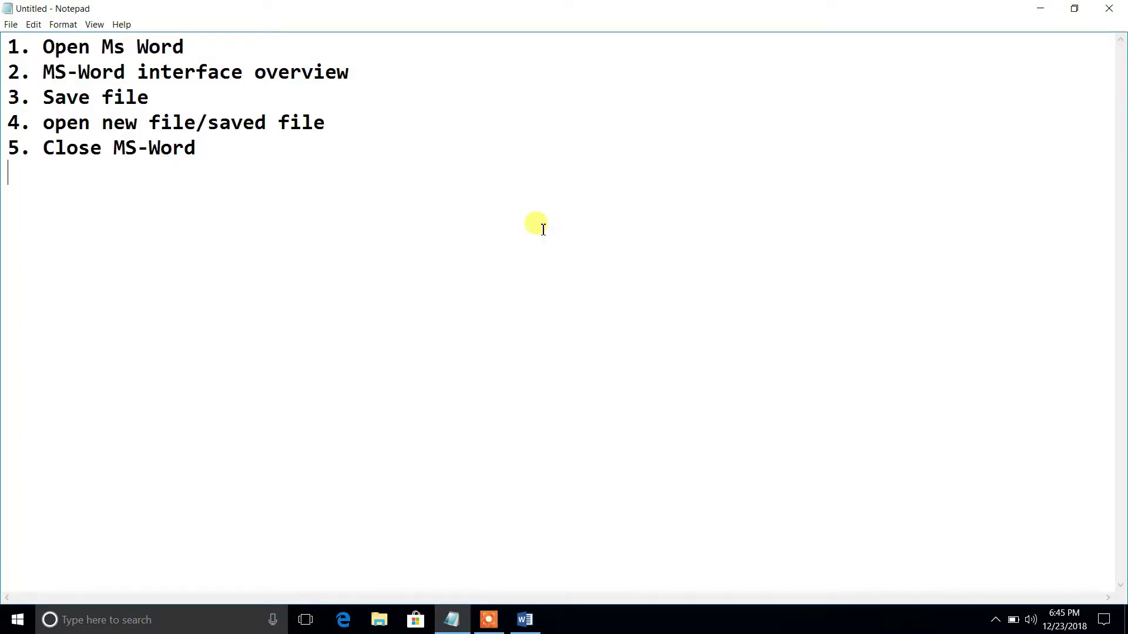
{"action": "left_click_drag", "start_coordinate": [41, 73], "coordinate": [358, 85]}
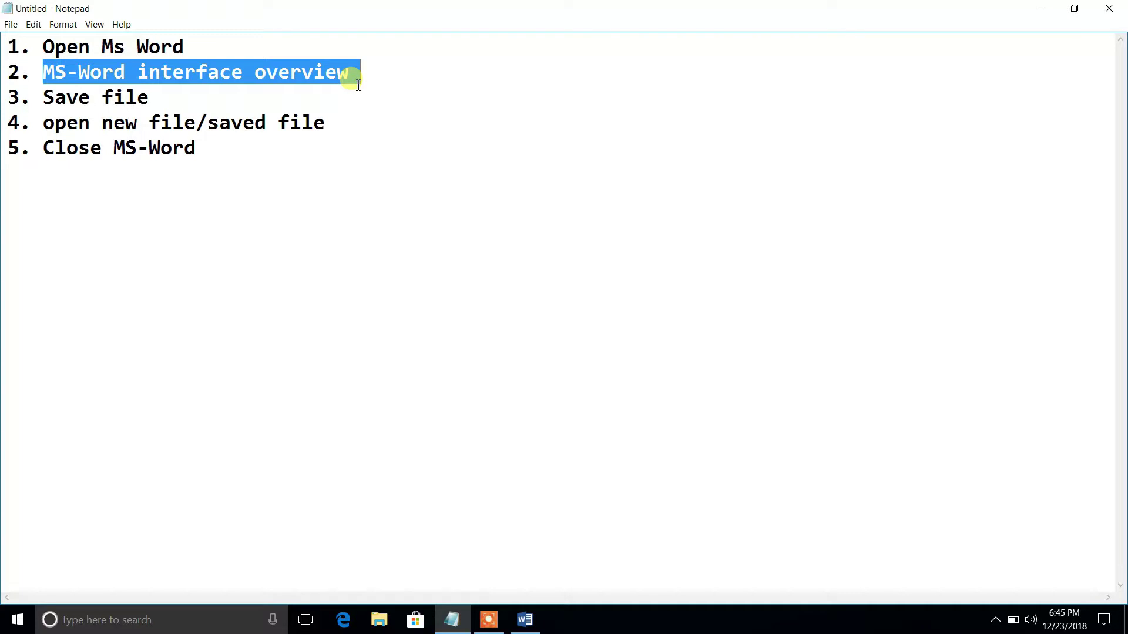
{"action": "key", "text": "alt+Tab"}
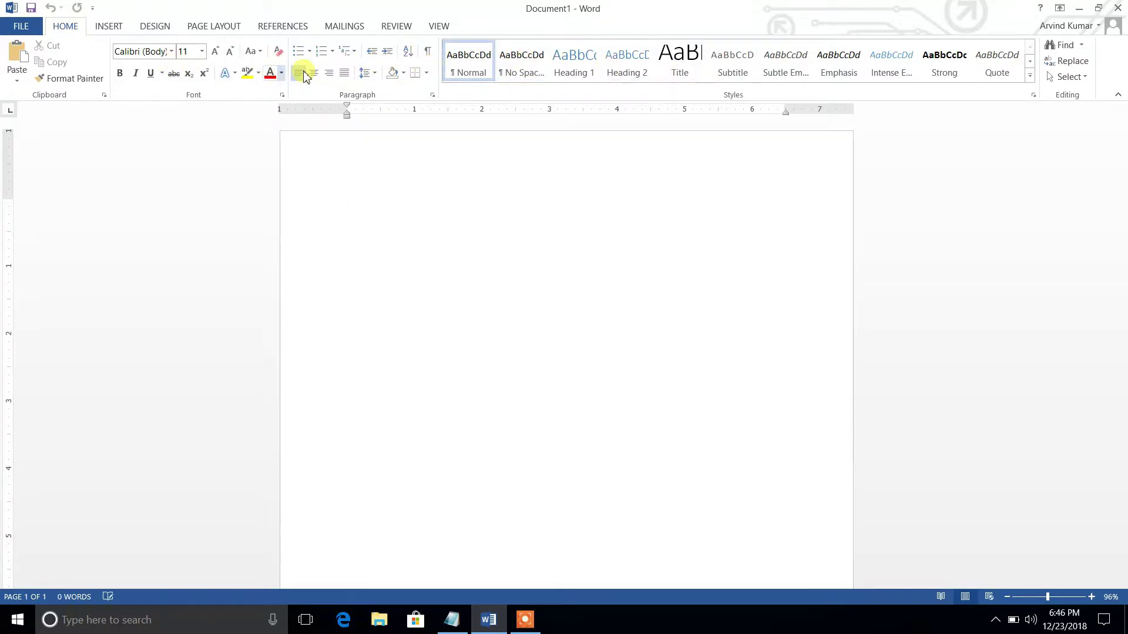
Review the Insert, Design, Page Layout and References command sets and return to the Home commands.
{"action": "left_click", "coordinate": [112, 28]}
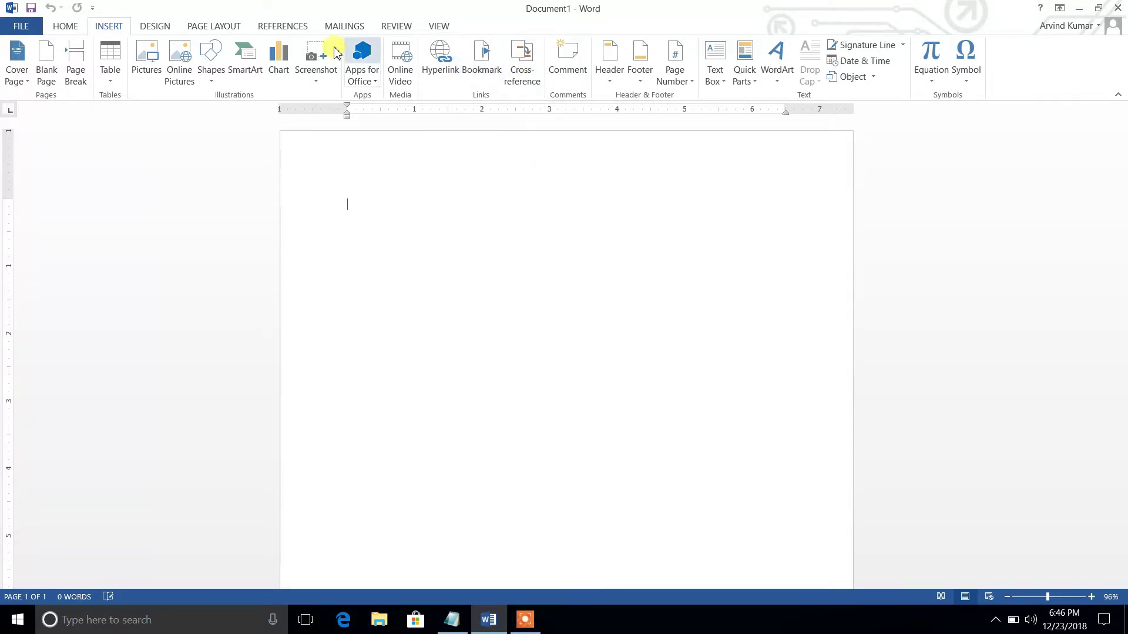
{"action": "left_click", "coordinate": [155, 26]}
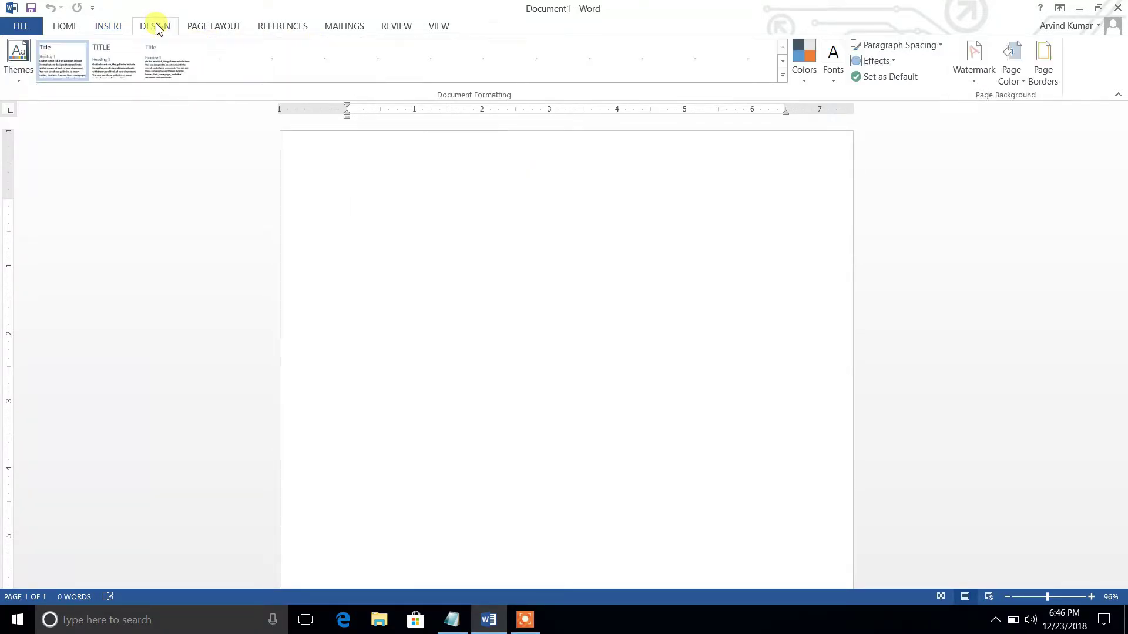
{"action": "left_click", "coordinate": [209, 26]}
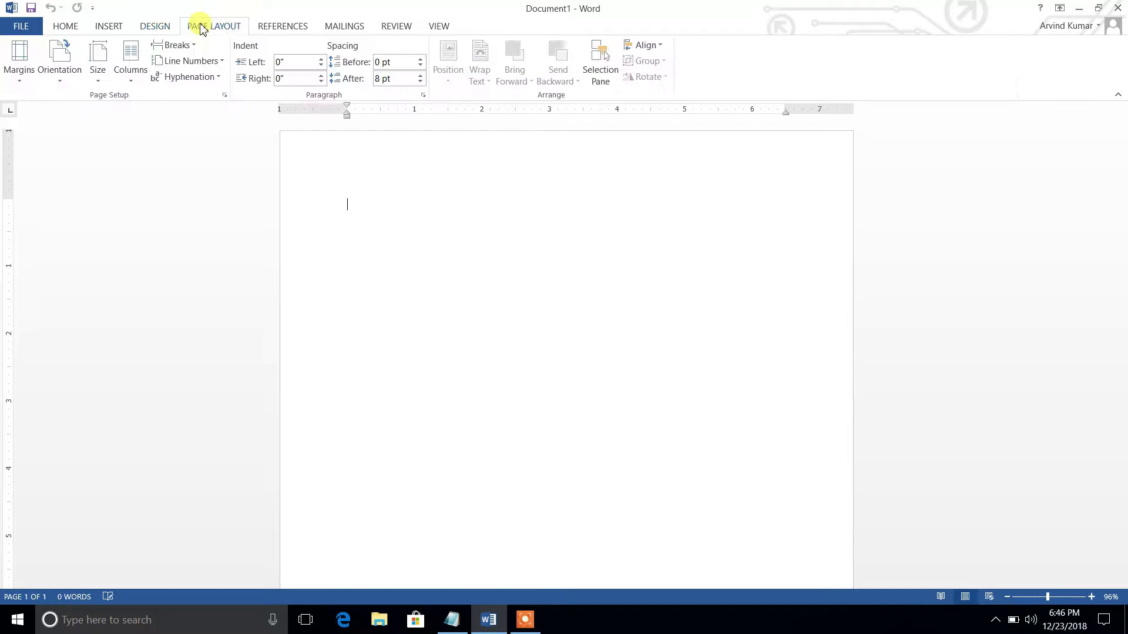
{"action": "left_click", "coordinate": [294, 27]}
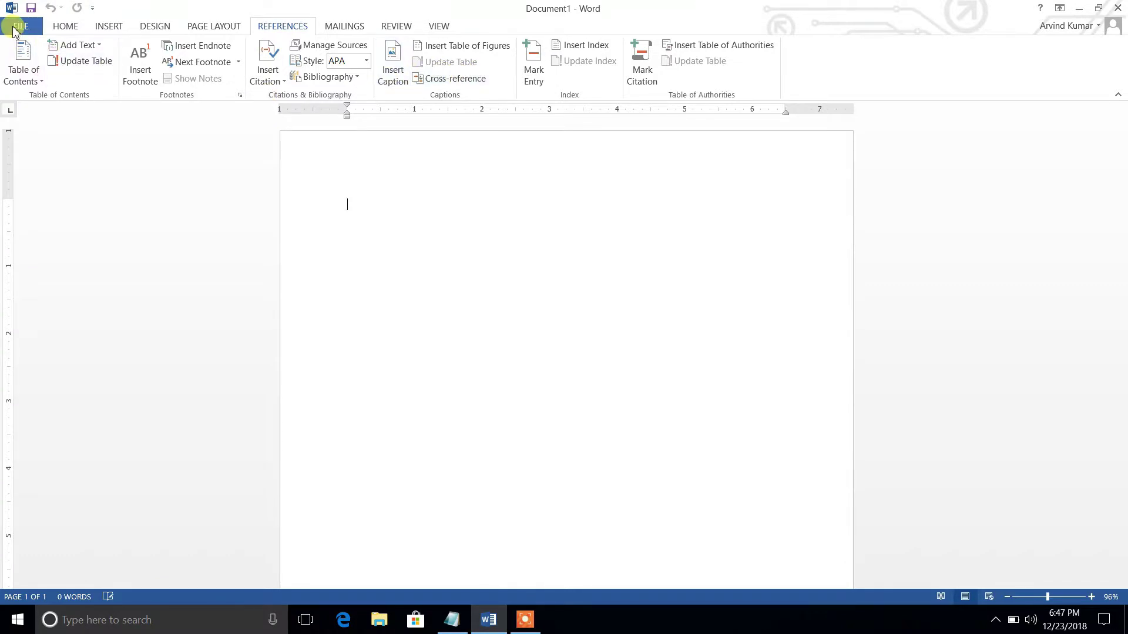
{"action": "left_click", "coordinate": [62, 27]}
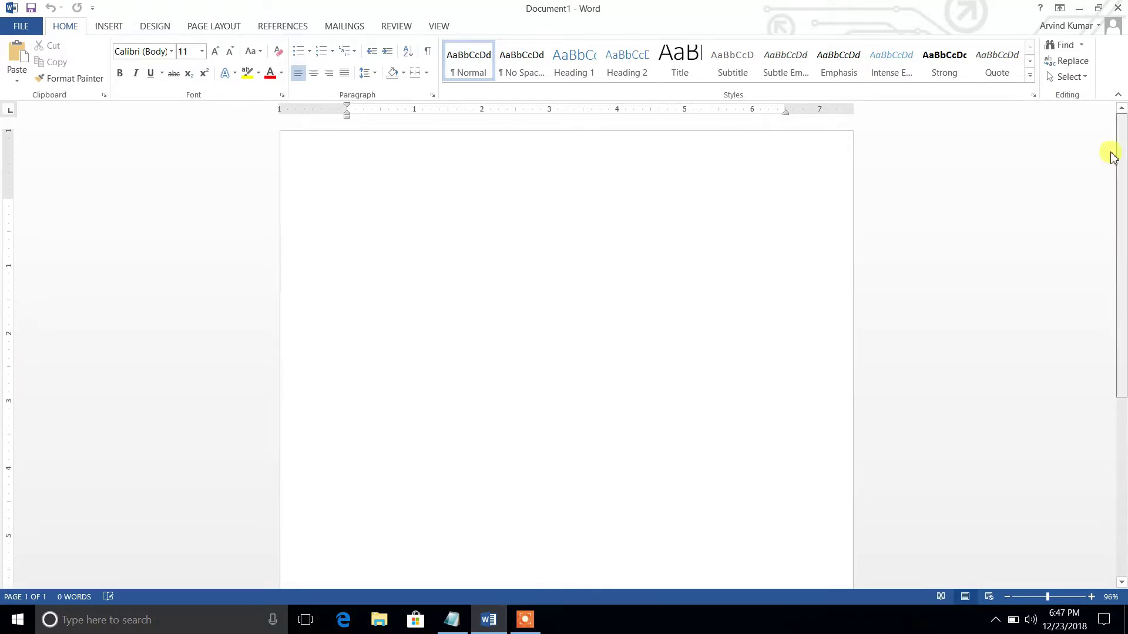
{"action": "scroll", "coordinate": [1115, 148], "scroll_direction": "down", "scroll_amount": 1}
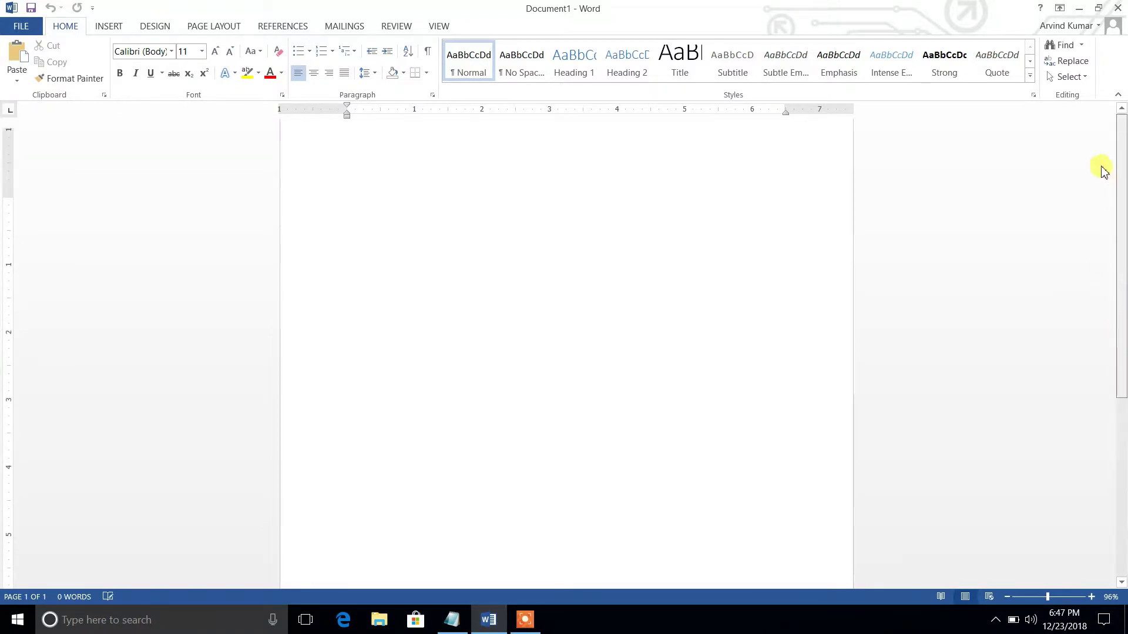
{"action": "scroll", "coordinate": [1106, 154], "scroll_direction": "up", "scroll_amount": 1}
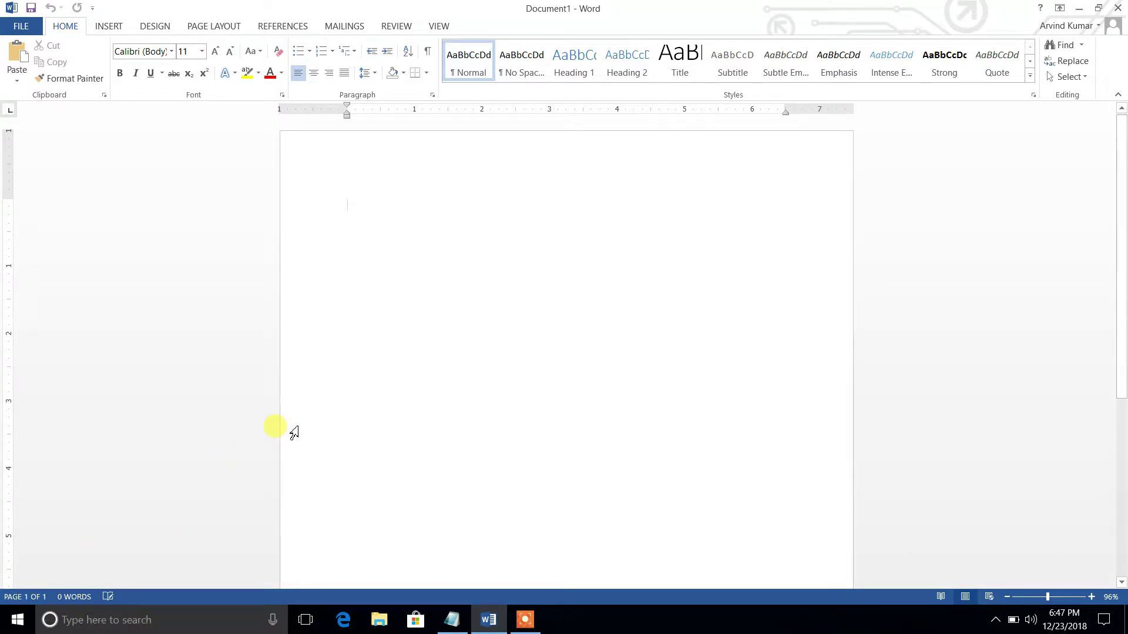
Add empty paragraphs until the document runs onto a second page, and enter "sa" there.
{"action": "key", "text": "Return"}
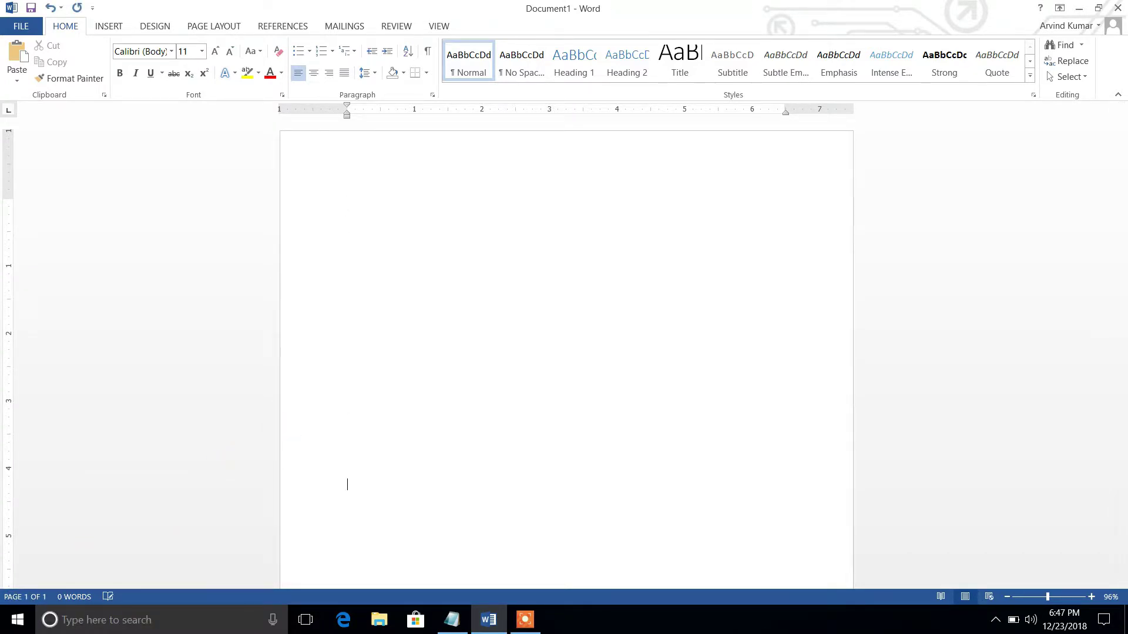
{"action": "scroll", "coordinate": [277, 429], "scroll_direction": "down", "scroll_amount": 10}
{"action": "key", "text": "Return"}
{"action": "key", "text": "Return"}
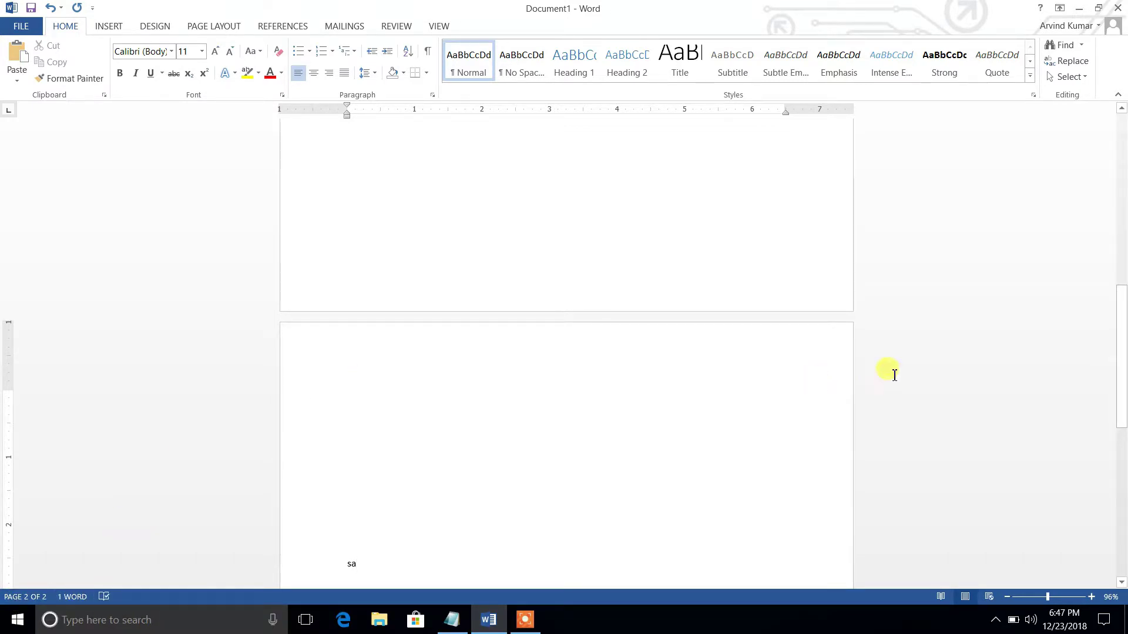
{"action": "left_click_drag", "start_coordinate": [1125, 403], "coordinate": [1123, 166]}
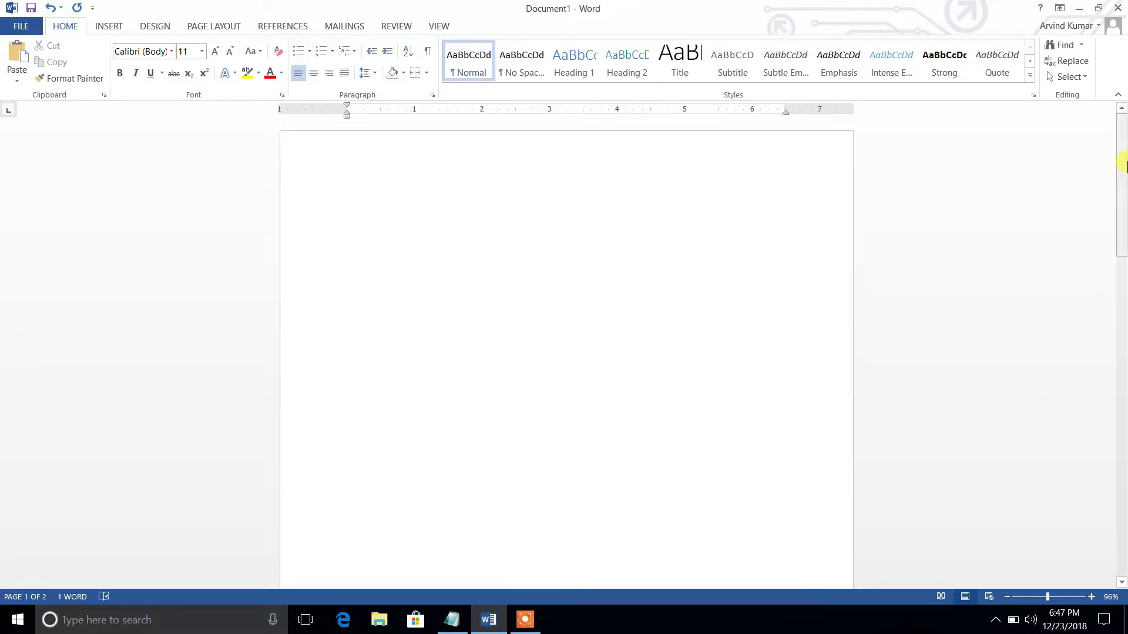
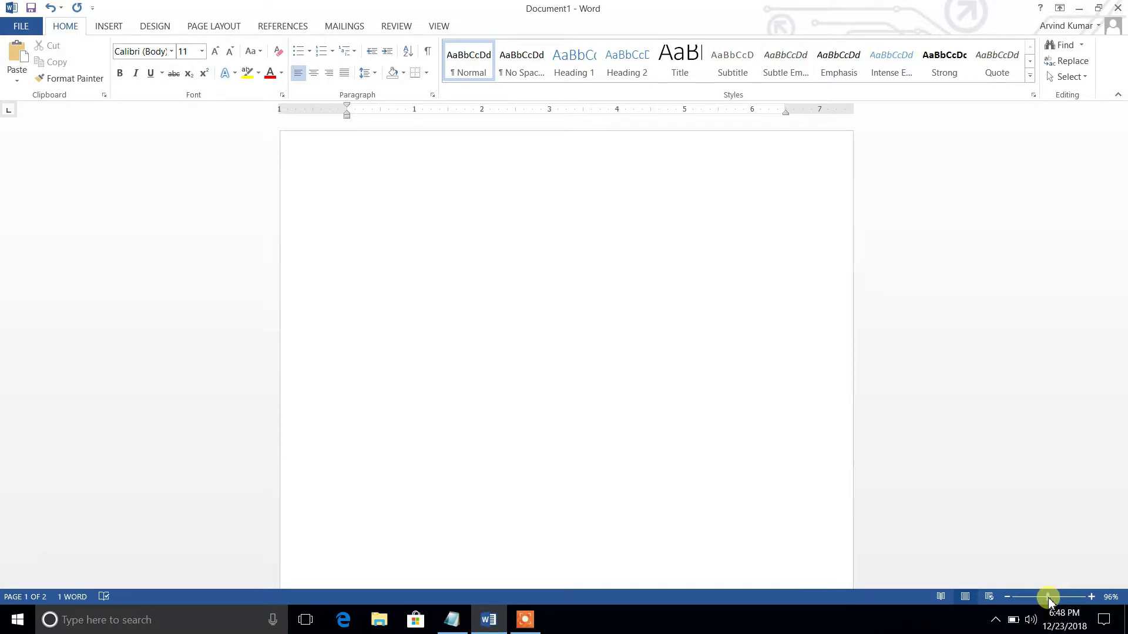
Zoom the document in to 198% and set the zoom to 100%.
{"action": "left_click_drag", "start_coordinate": [1050, 599], "coordinate": [1061, 598]}
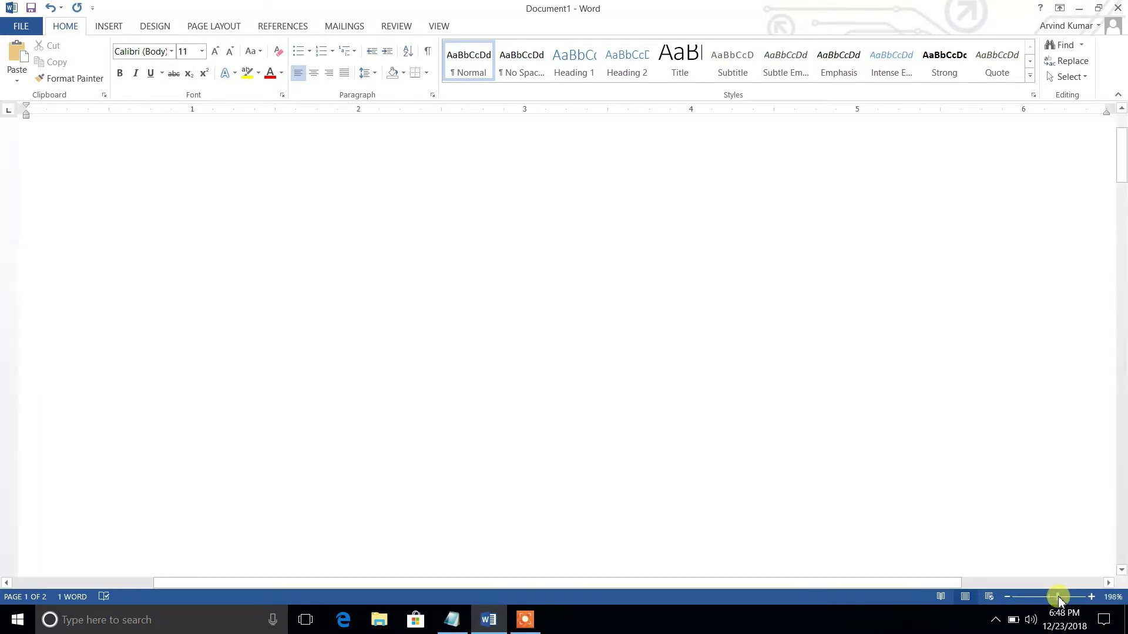
{"action": "left_click_drag", "start_coordinate": [1061, 598], "coordinate": [1053, 603]}
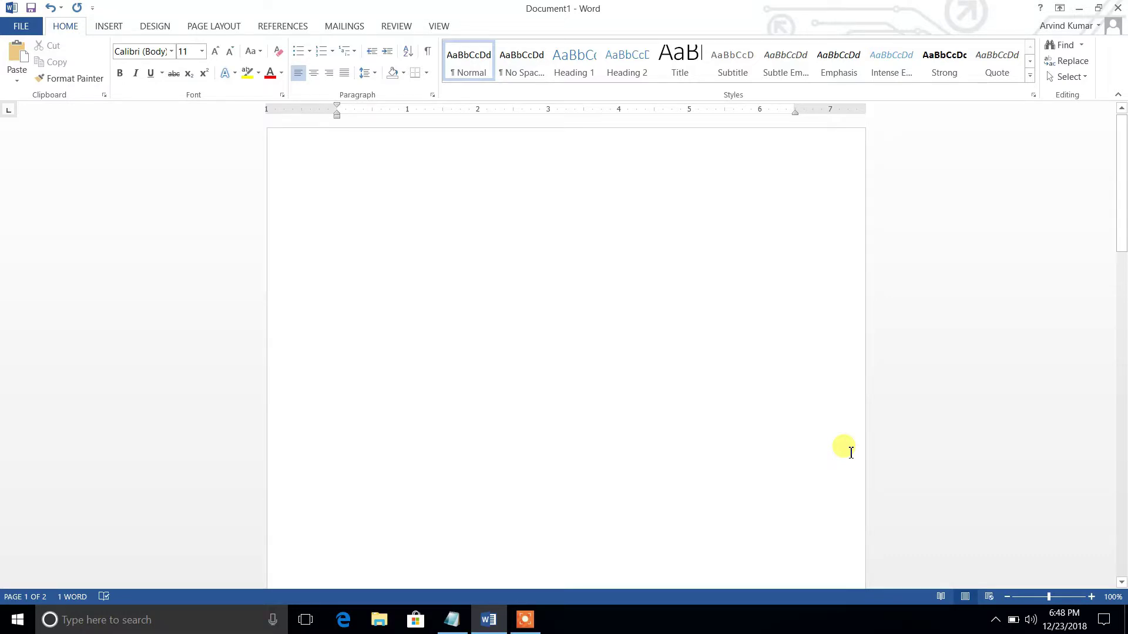
Check the lesson outline in Notepad and return to the Word document.
{"action": "key", "text": "alt+Tab"}
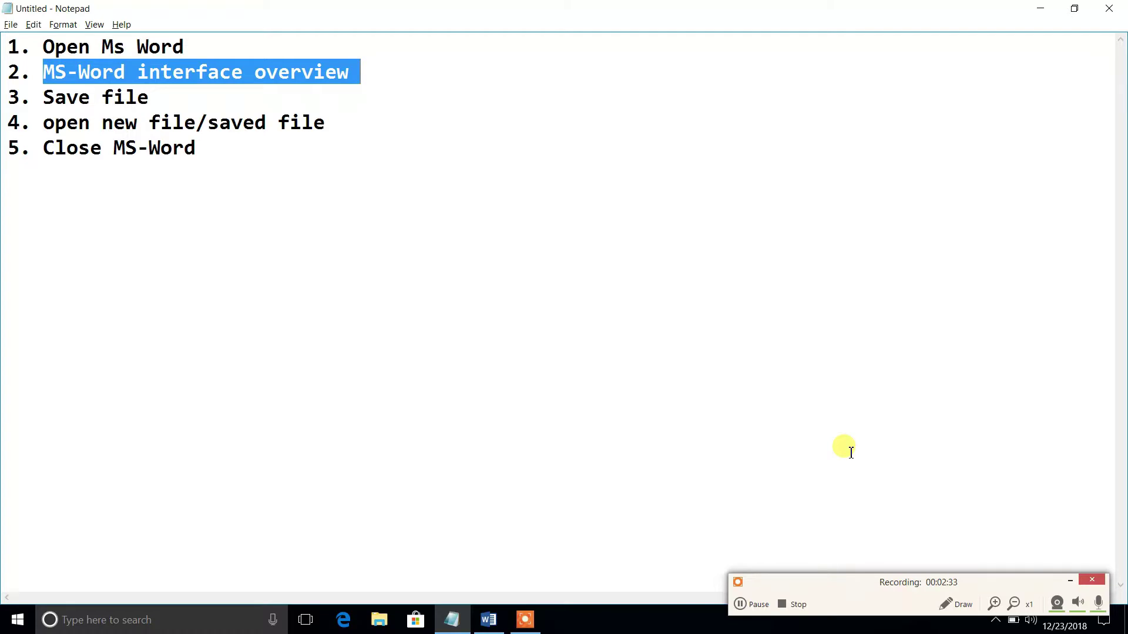
{"action": "key", "text": "alt+Tab"}
{"action": "key", "text": "Tab"}
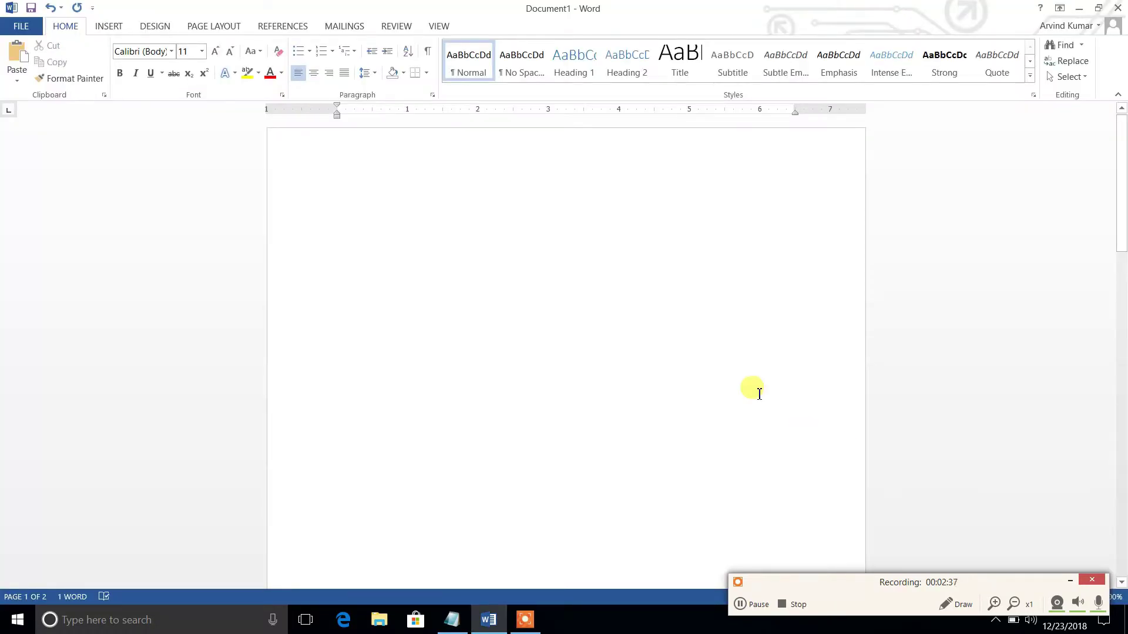
Minimize the screen recorder window and enter "Welcome to Quick Solution." on the first line of page one.
{"action": "left_click", "coordinate": [1122, 229]}
{"action": "left_click_drag", "start_coordinate": [1125, 229], "coordinate": [1125, 225]}
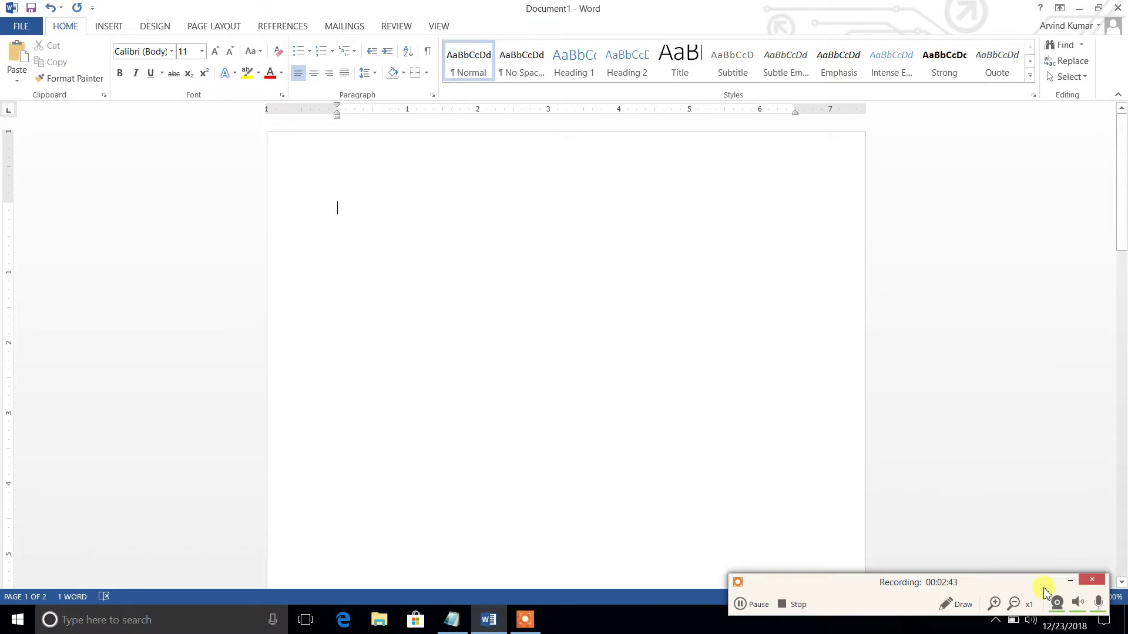
{"action": "left_click", "coordinate": [1070, 581]}
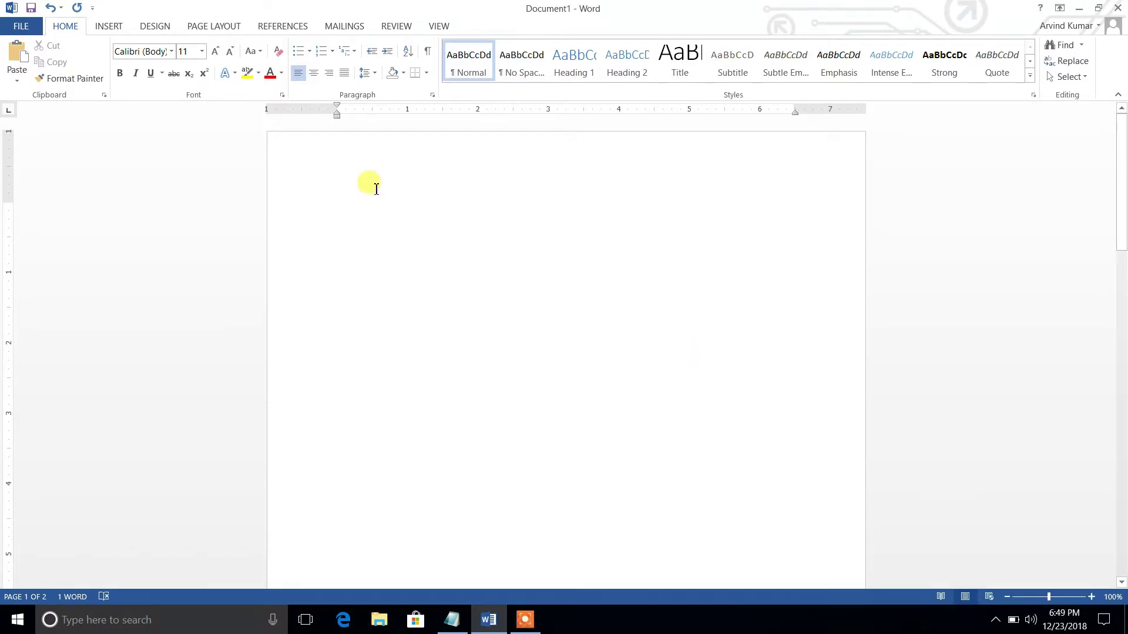
{"action": "type", "text": "Welco"}
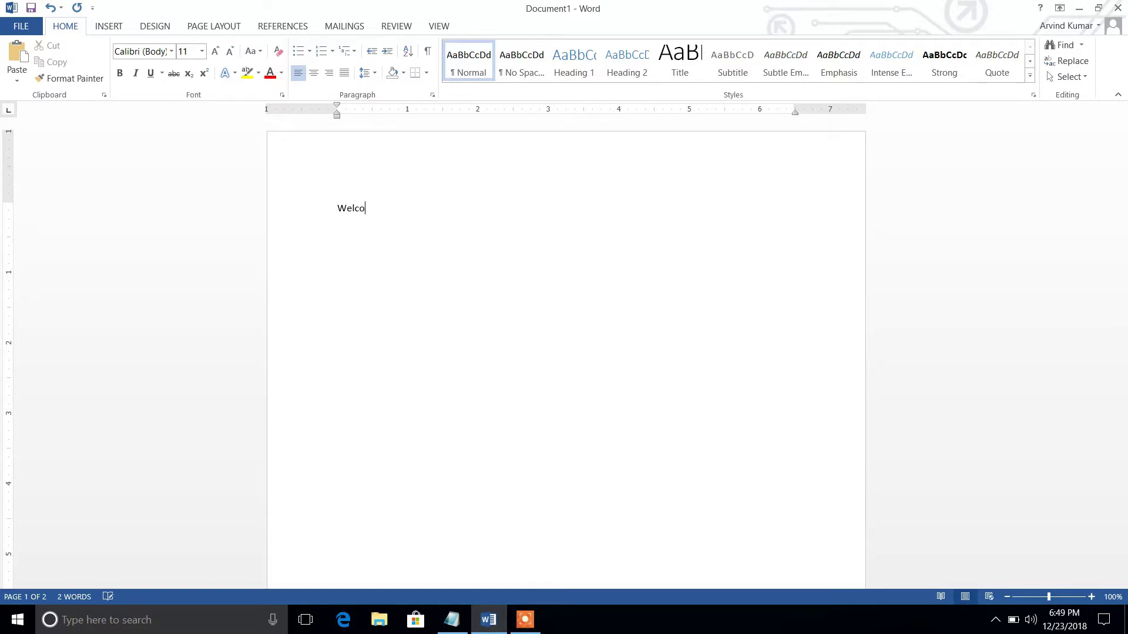
{"action": "type", "text": "me to Quick Solution."}
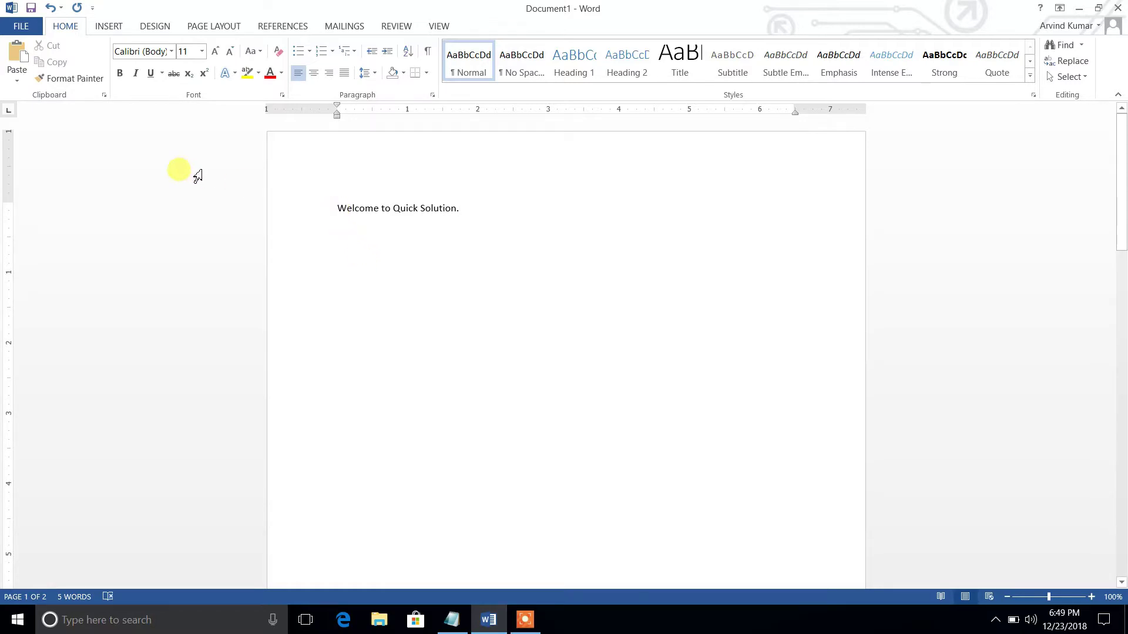
Save the document to the Desktop folder on the computer as a Word document named File1.
{"action": "left_click", "coordinate": [14, 28]}
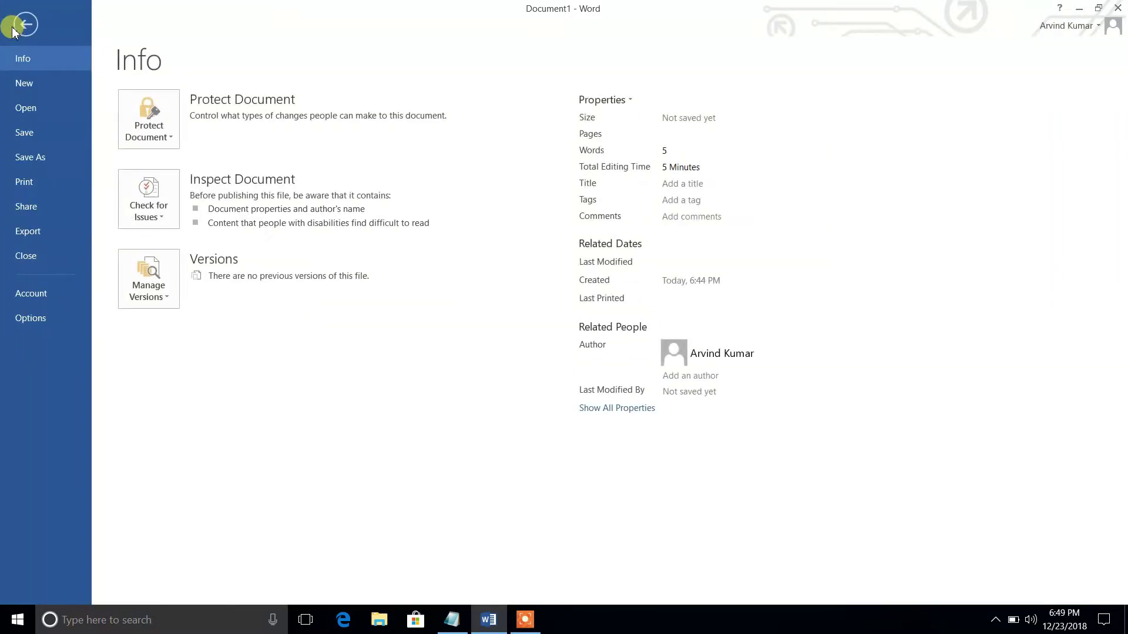
{"action": "left_click", "coordinate": [29, 159]}
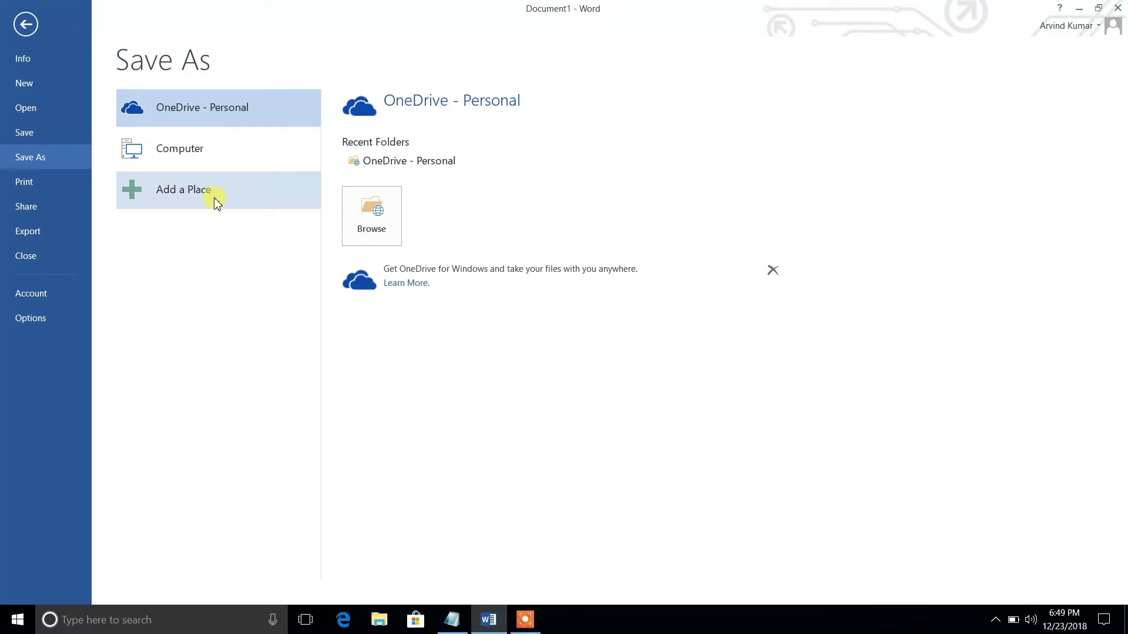
{"action": "left_click", "coordinate": [182, 152]}
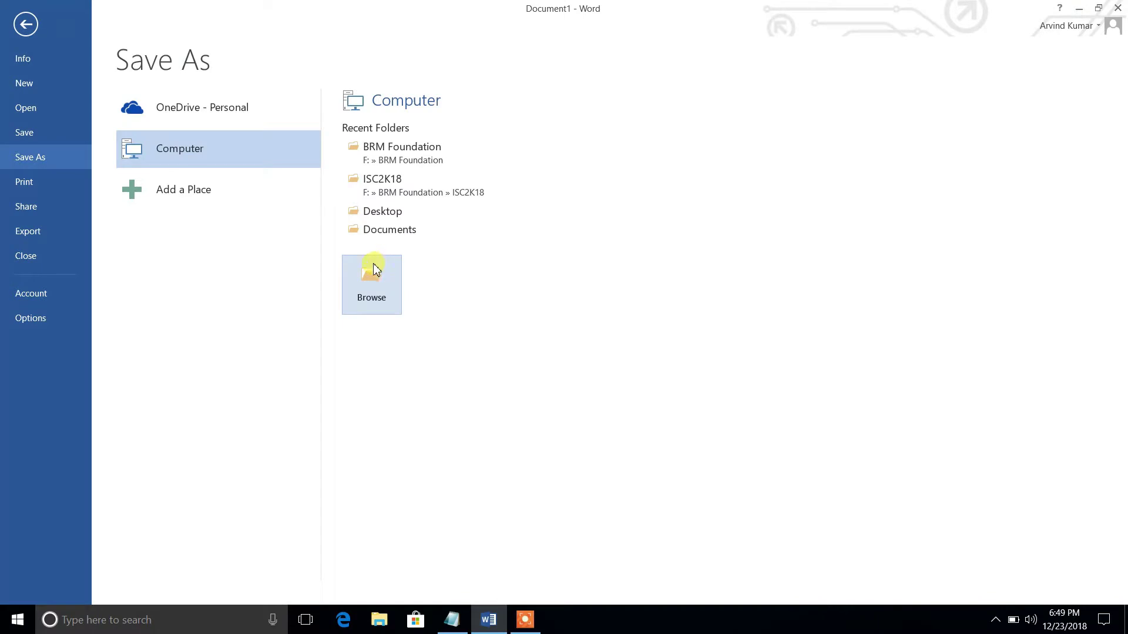
{"action": "left_click", "coordinate": [377, 282]}
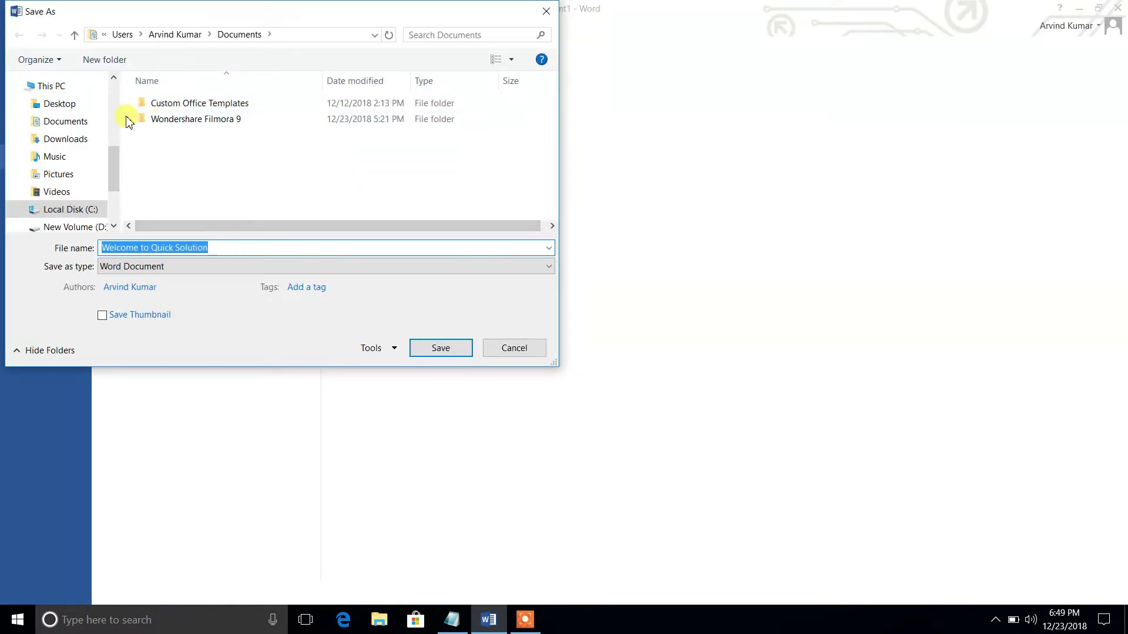
{"action": "left_click_drag", "start_coordinate": [165, 13], "coordinate": [361, 94]}
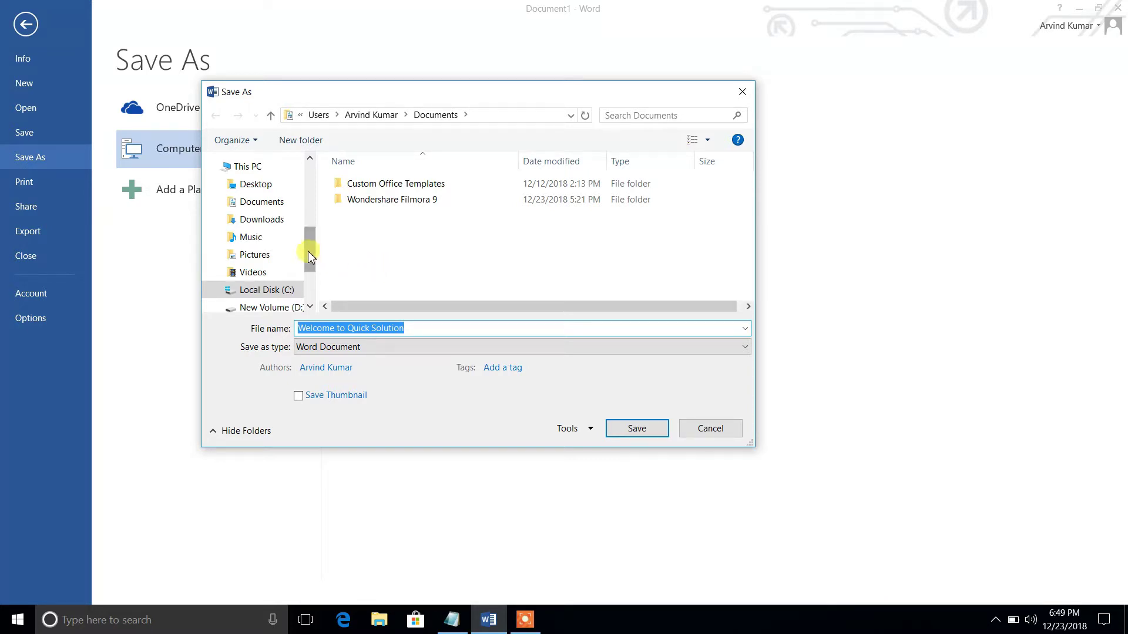
{"action": "left_click", "coordinate": [253, 186]}
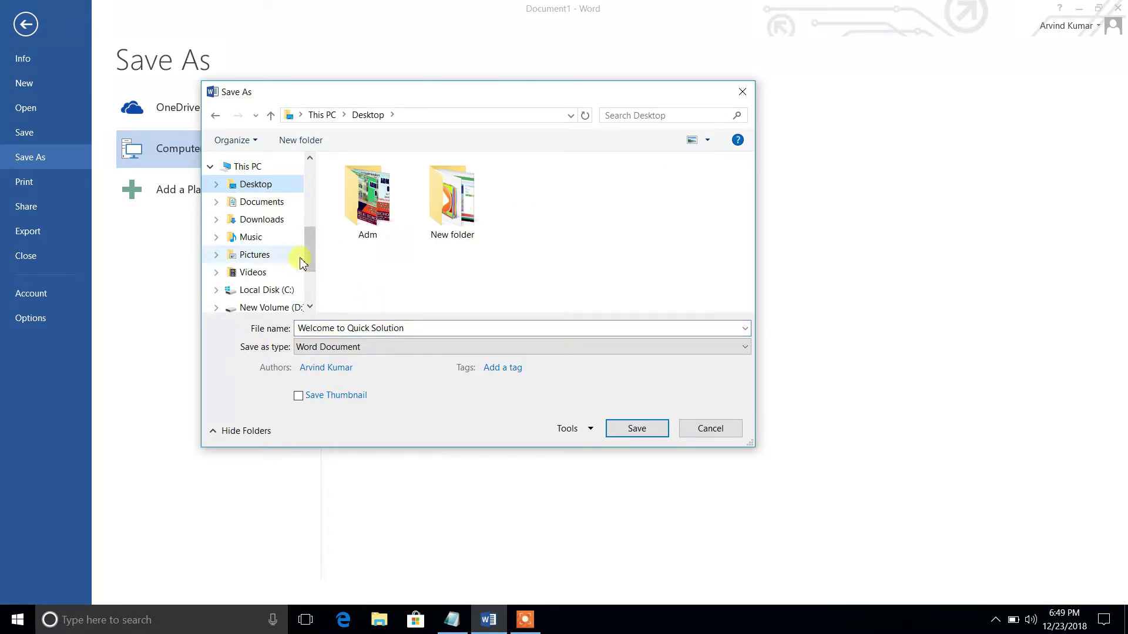
{"action": "triple_click", "coordinate": [365, 327]}
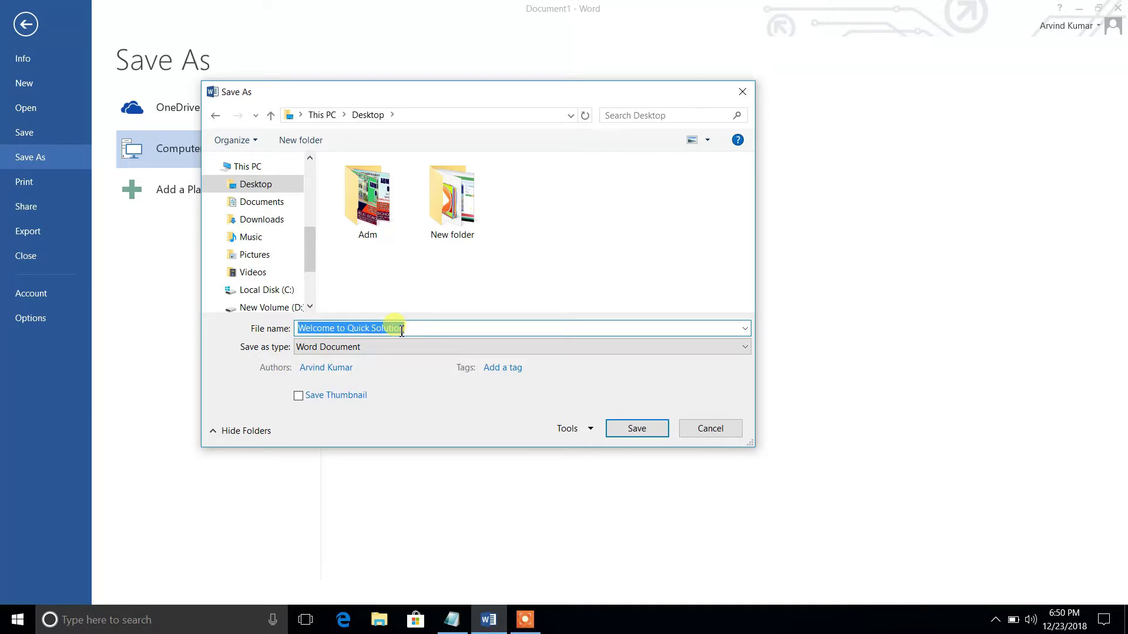
{"action": "type", "text": "File1"}
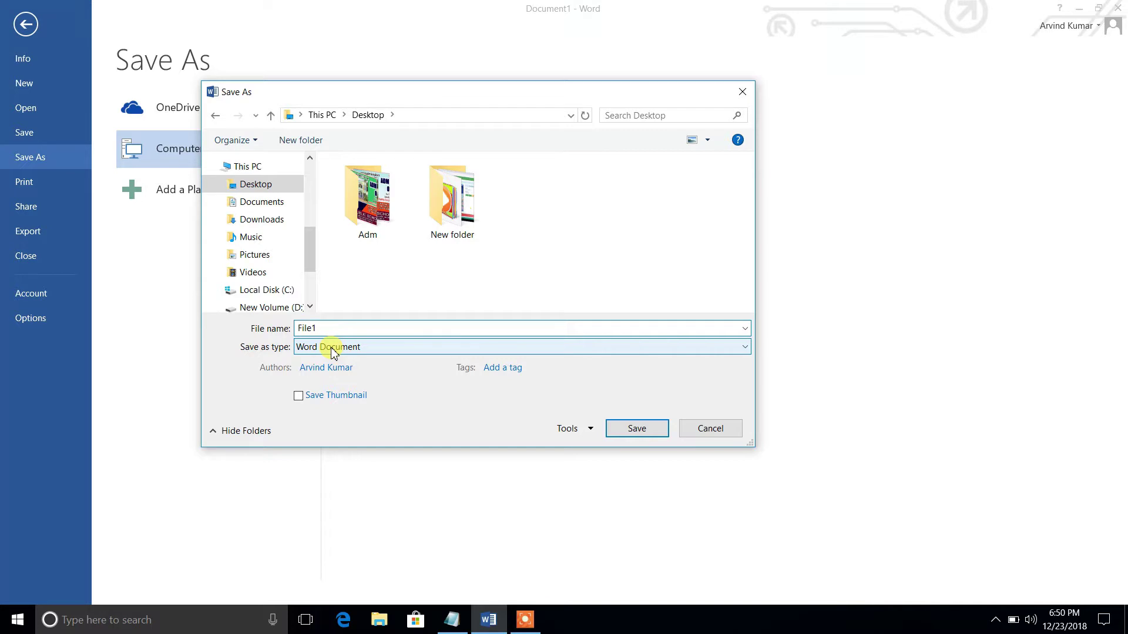
{"action": "left_click", "coordinate": [634, 432]}
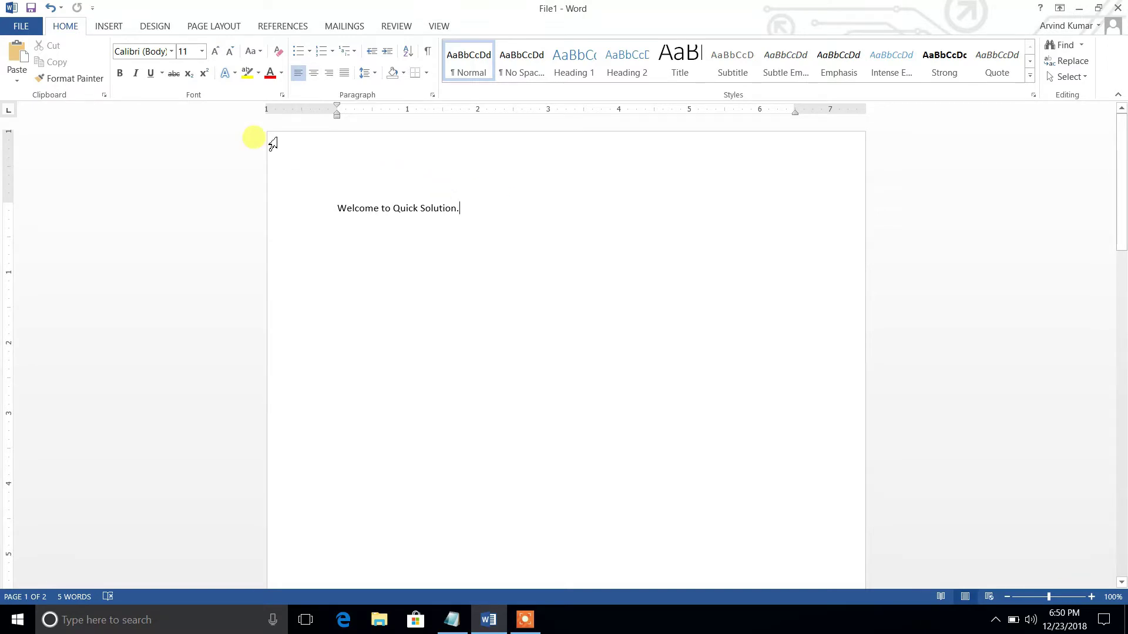
Create a new blank document and enter "Welcome To Quick Solution." on its first line.
{"action": "left_click", "coordinate": [10, 28]}
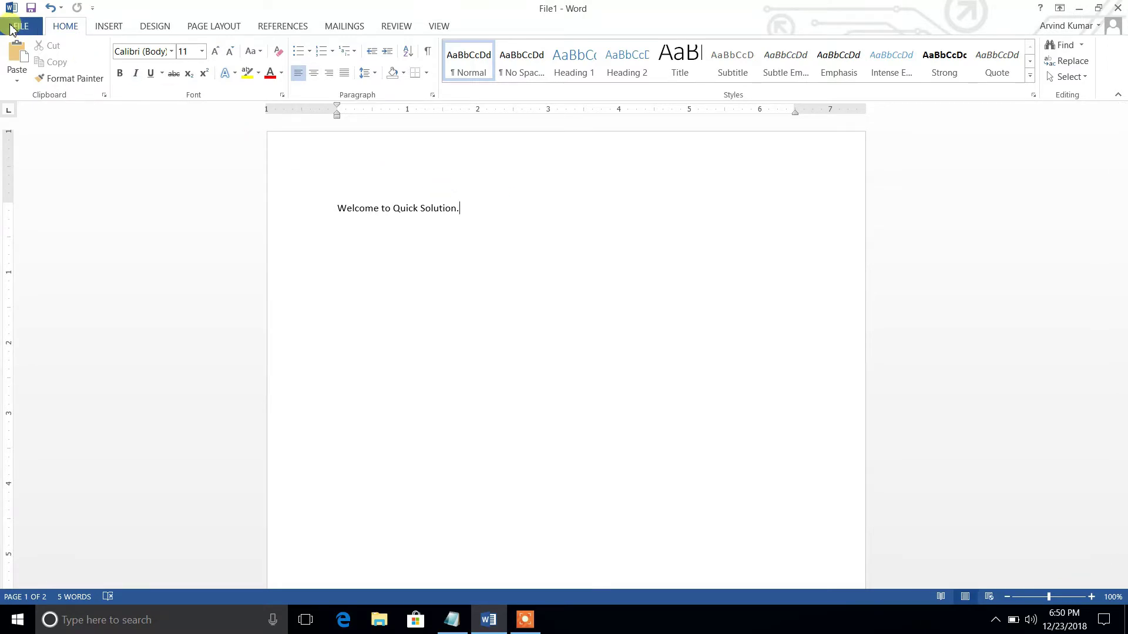
{"action": "left_click", "coordinate": [27, 82]}
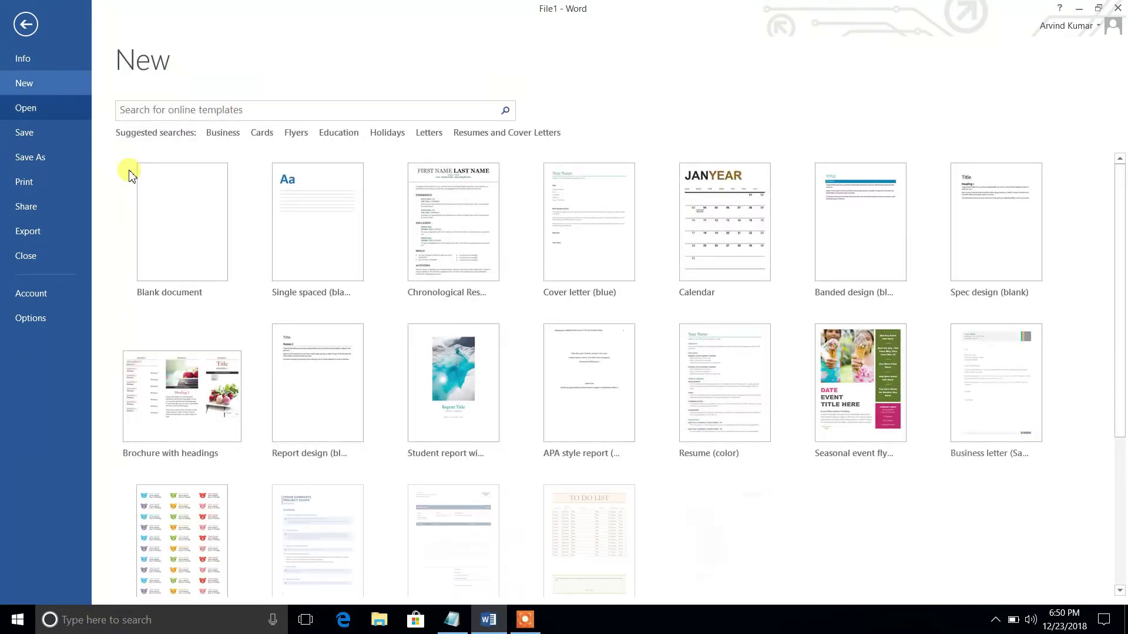
{"action": "left_click", "coordinate": [170, 214]}
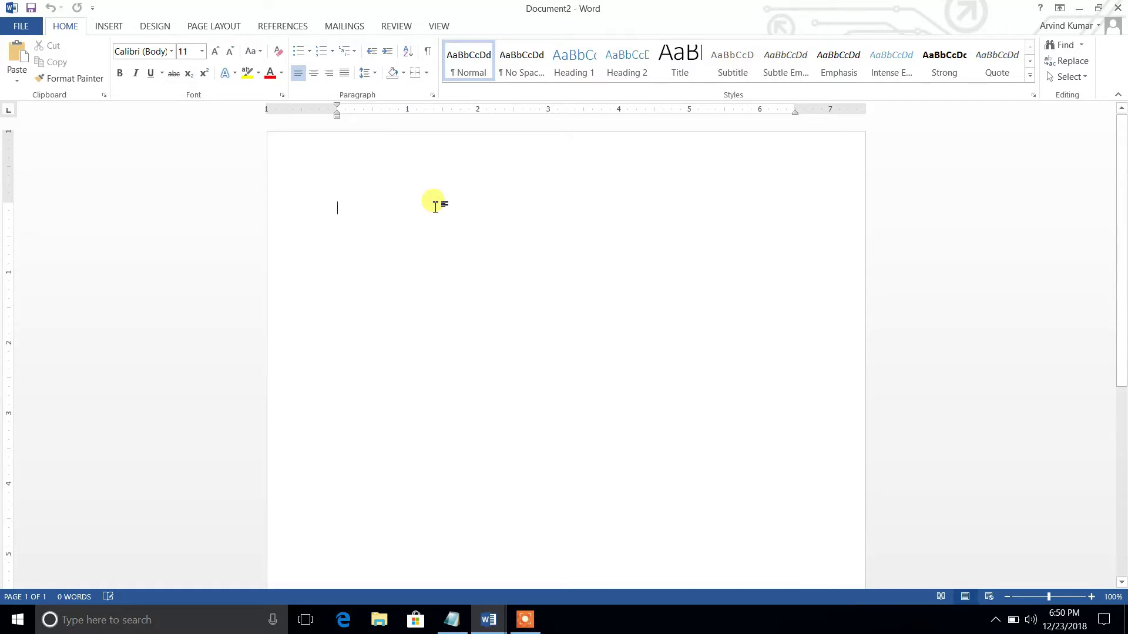
{"action": "type", "text": "We"}
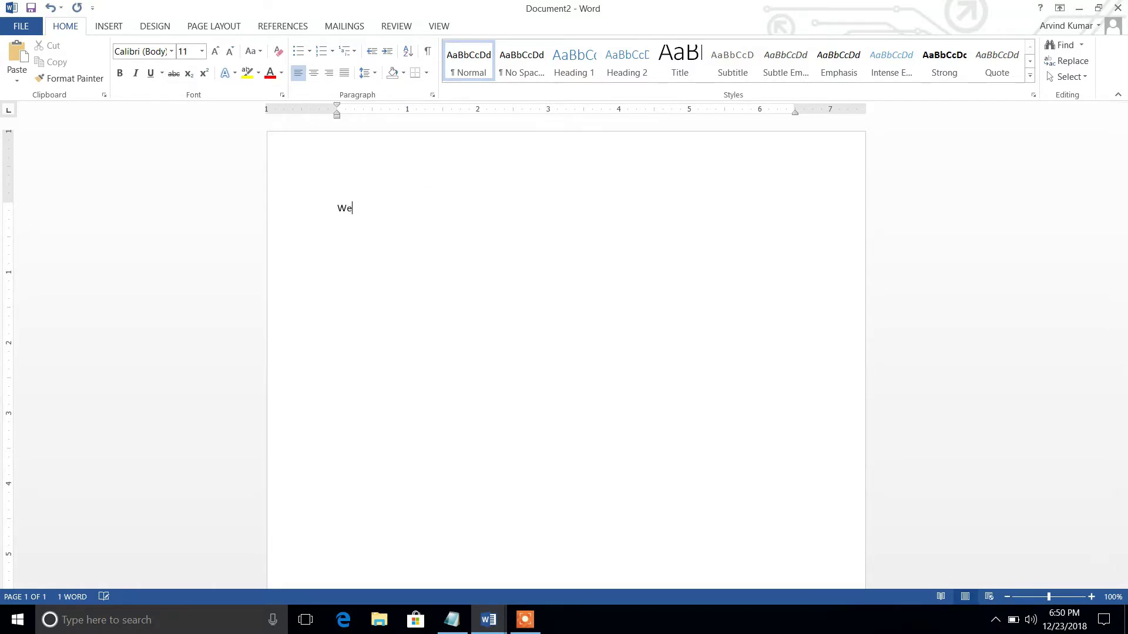
{"action": "type", "text": "lcome To Quick Solution."}
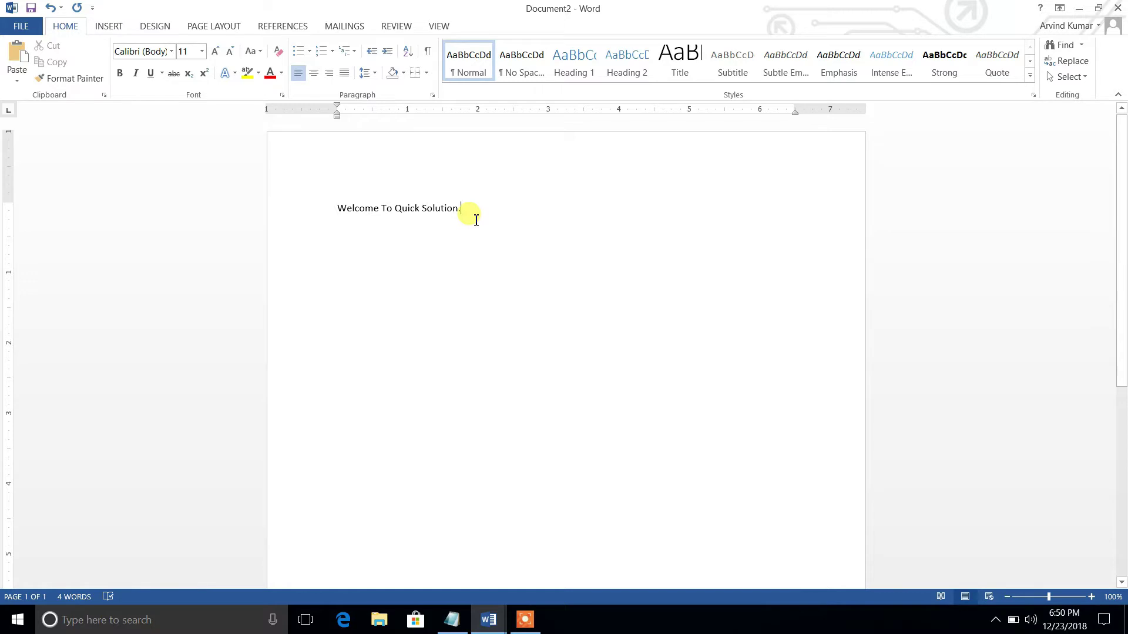
Save the new document to the Desktop folder on the computer as a Word document named file2.
{"action": "key", "text": "ctrl+s"}
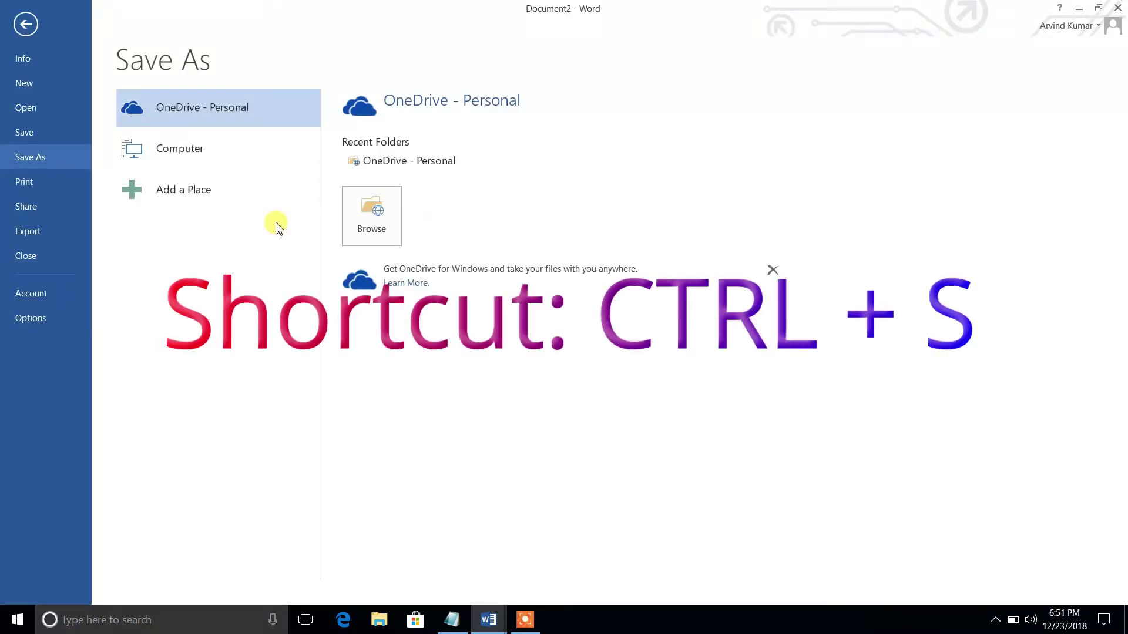
{"action": "left_click", "coordinate": [43, 154]}
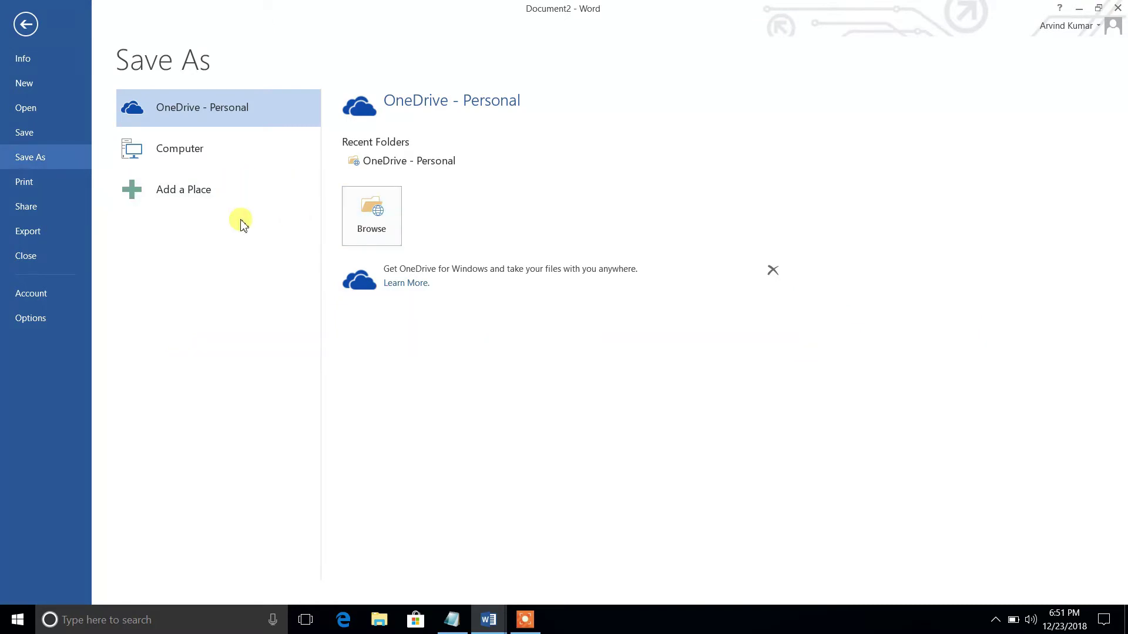
{"action": "left_click", "coordinate": [167, 154]}
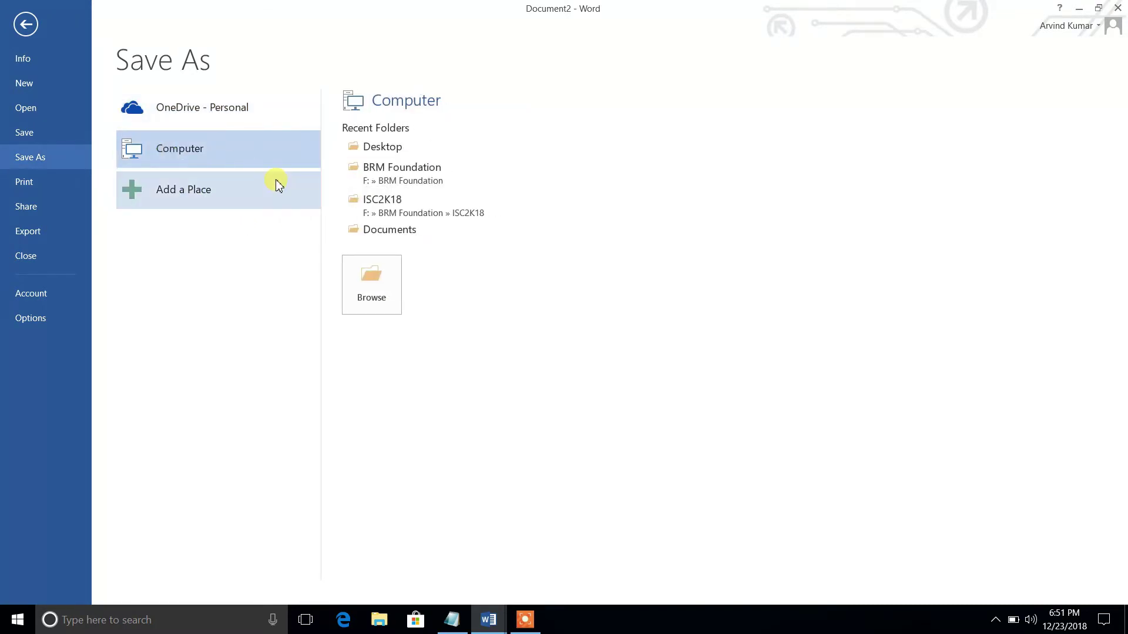
{"action": "left_click", "coordinate": [377, 274]}
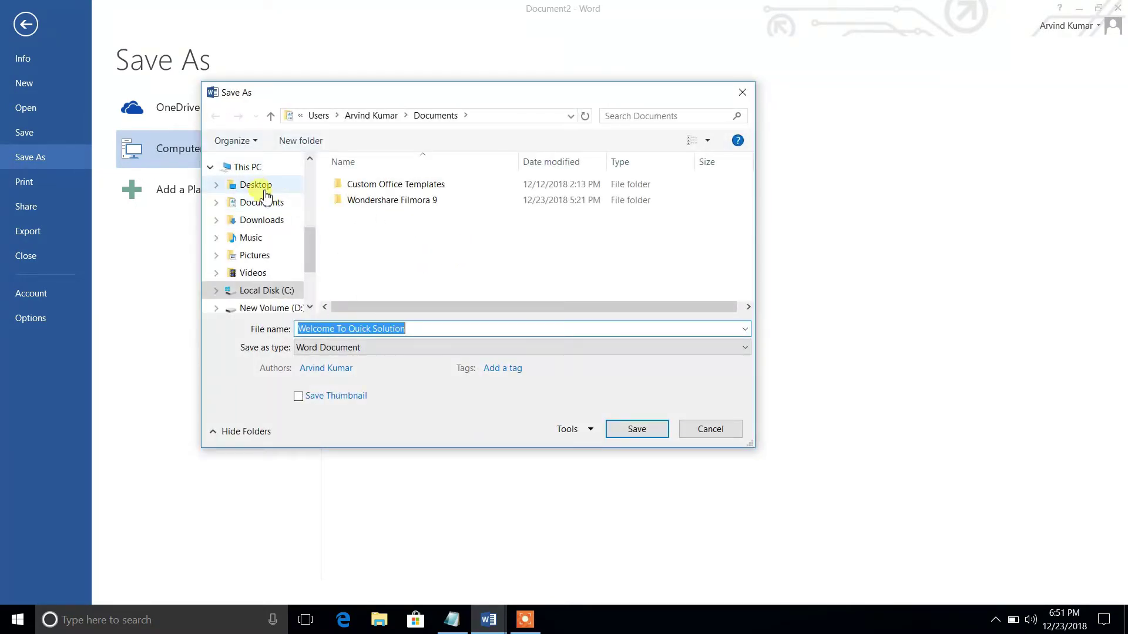
{"action": "left_click", "coordinate": [258, 185]}
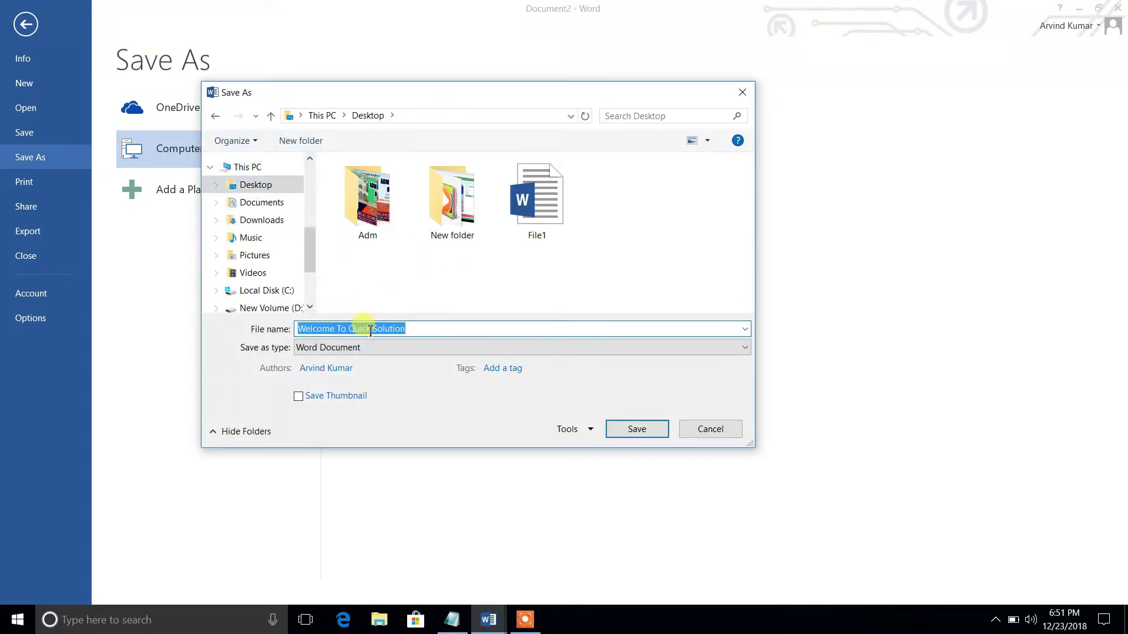
{"action": "type", "text": "file"}
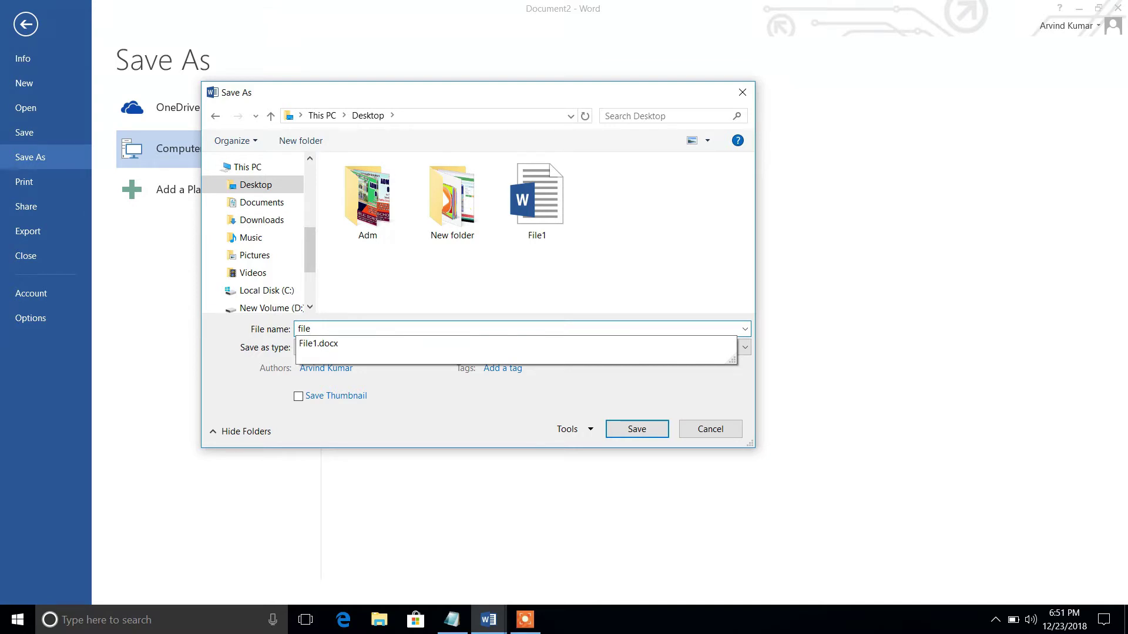
{"action": "type", "text": "2"}
{"action": "double_click", "coordinate": [353, 328]}
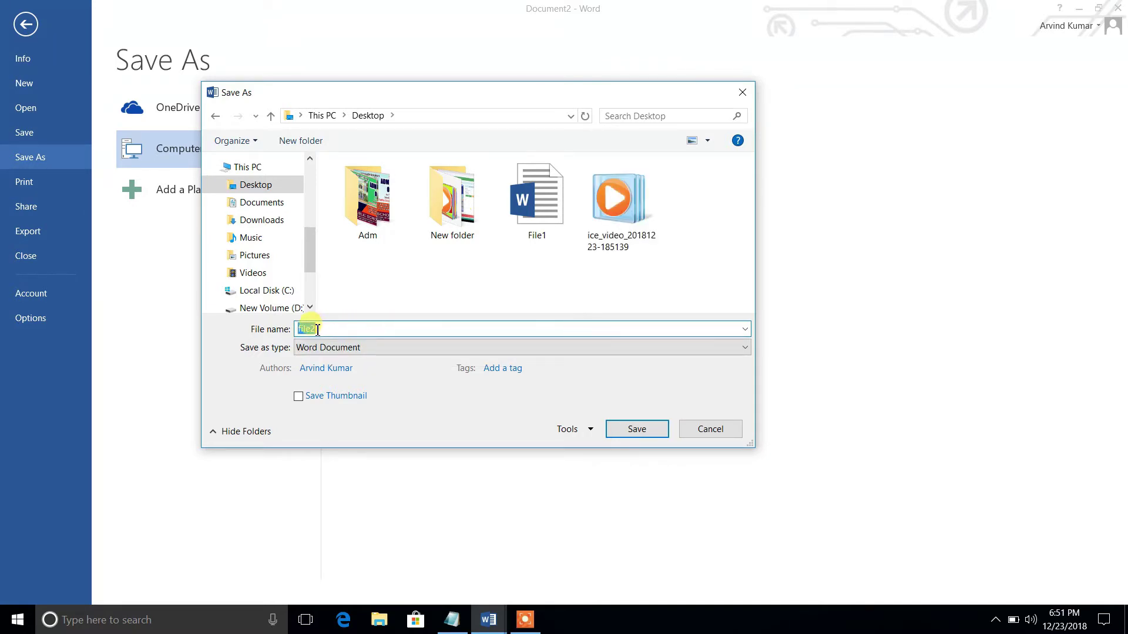
{"action": "left_click", "coordinate": [325, 330]}
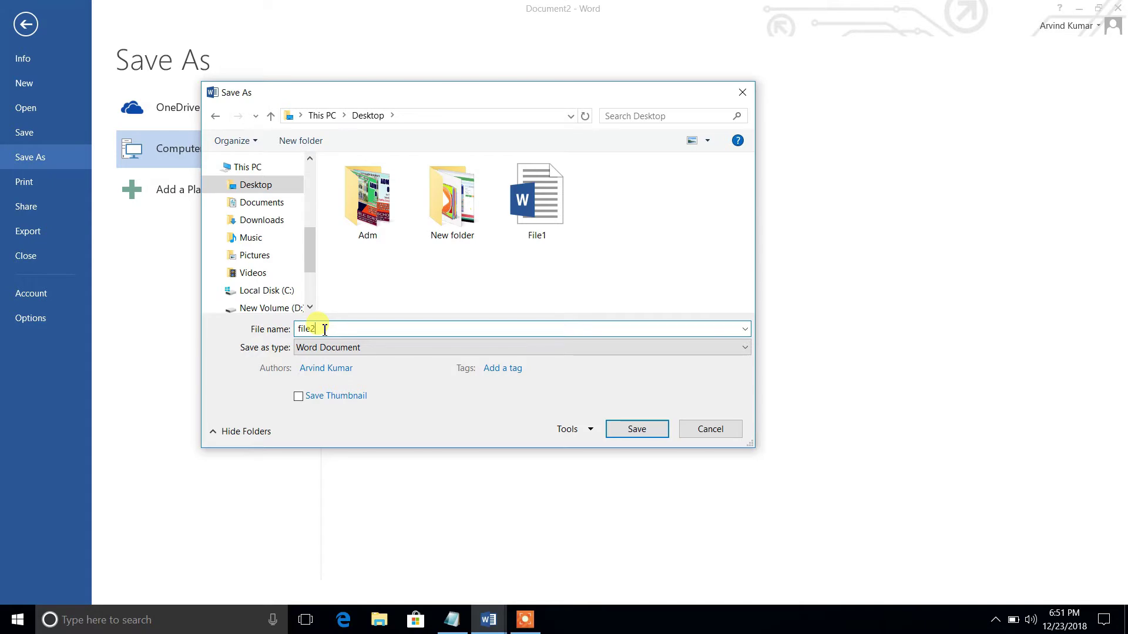
{"action": "left_click", "coordinate": [634, 432]}
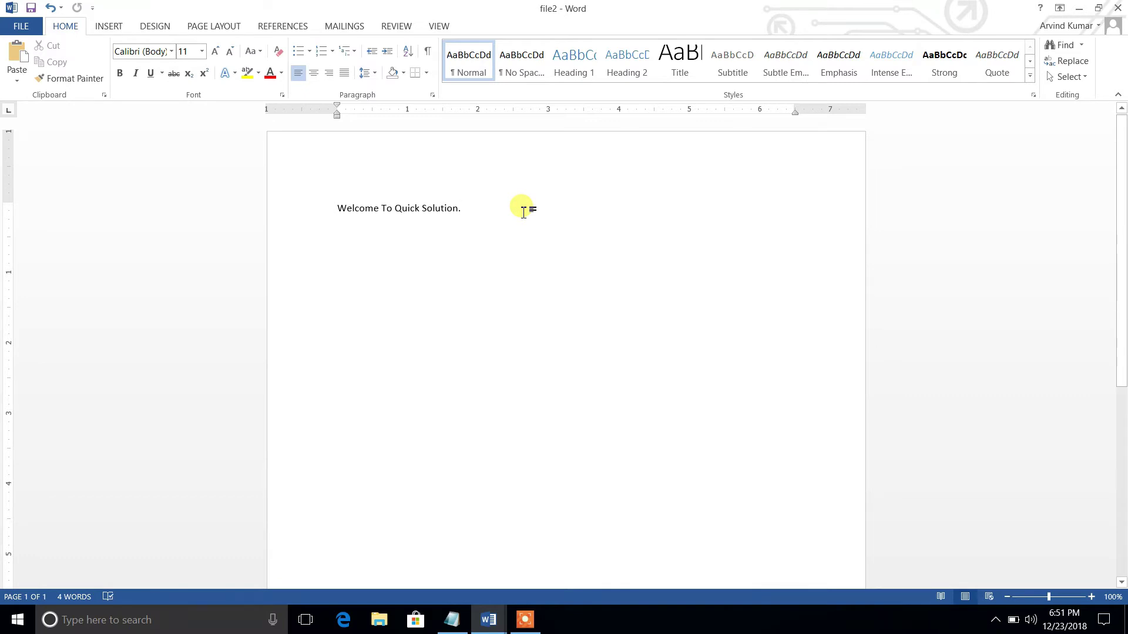
Minimize the Word and Notepad windows and locate the saved files File1 and file2 on the desktop.
{"action": "left_click", "coordinate": [1082, 9]}
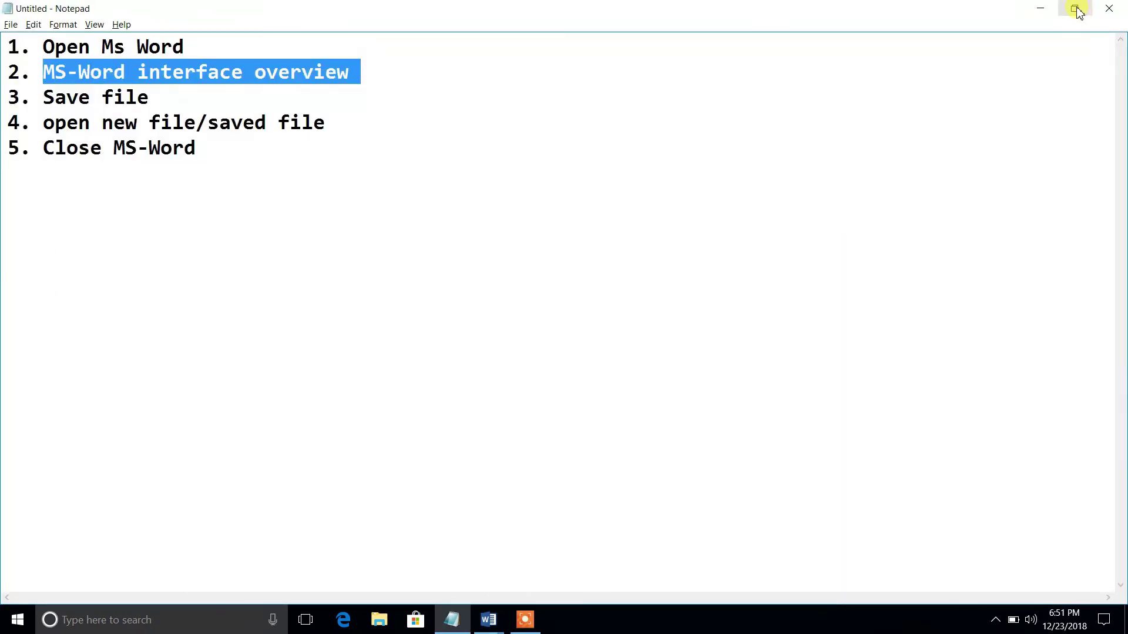
{"action": "left_click", "coordinate": [1041, 8]}
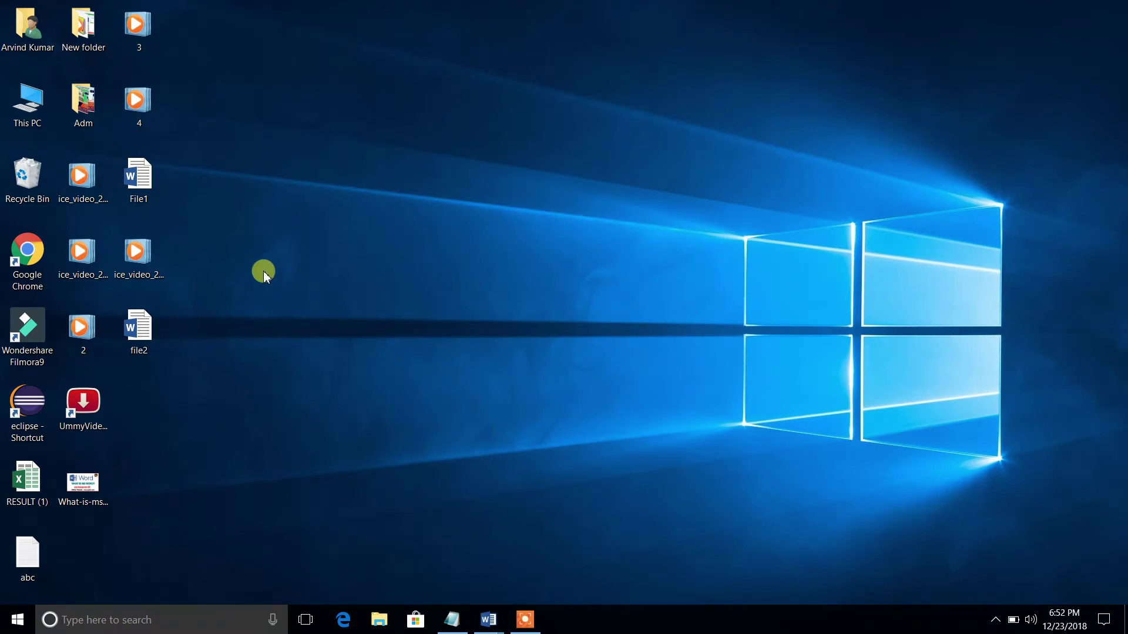
{"action": "left_click", "coordinate": [145, 179]}
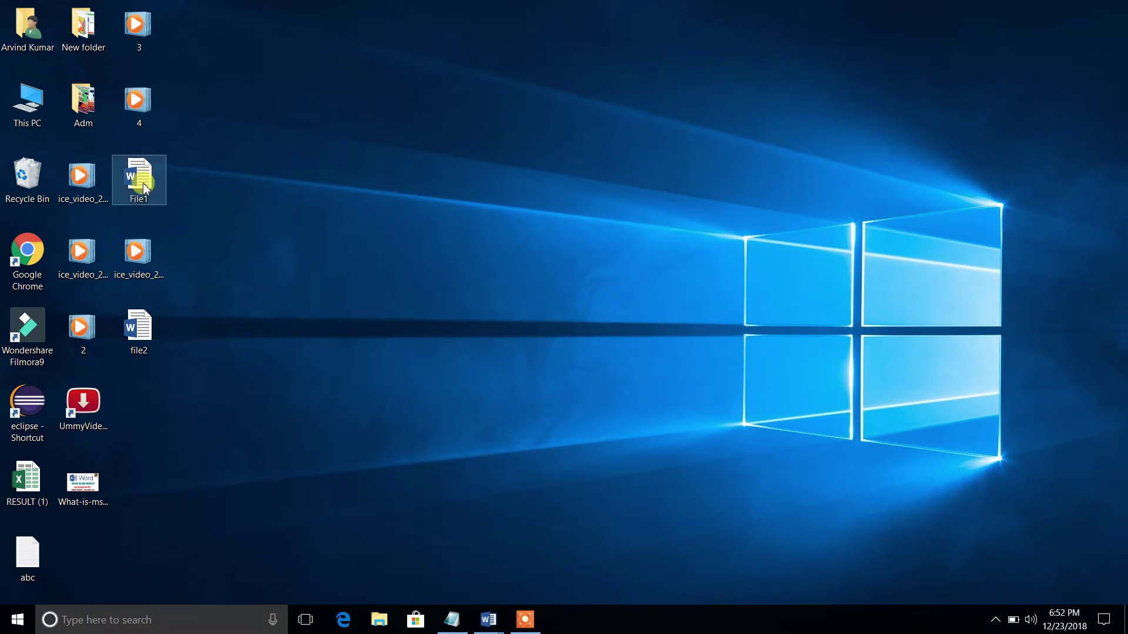
{"action": "left_click", "coordinate": [147, 330]}
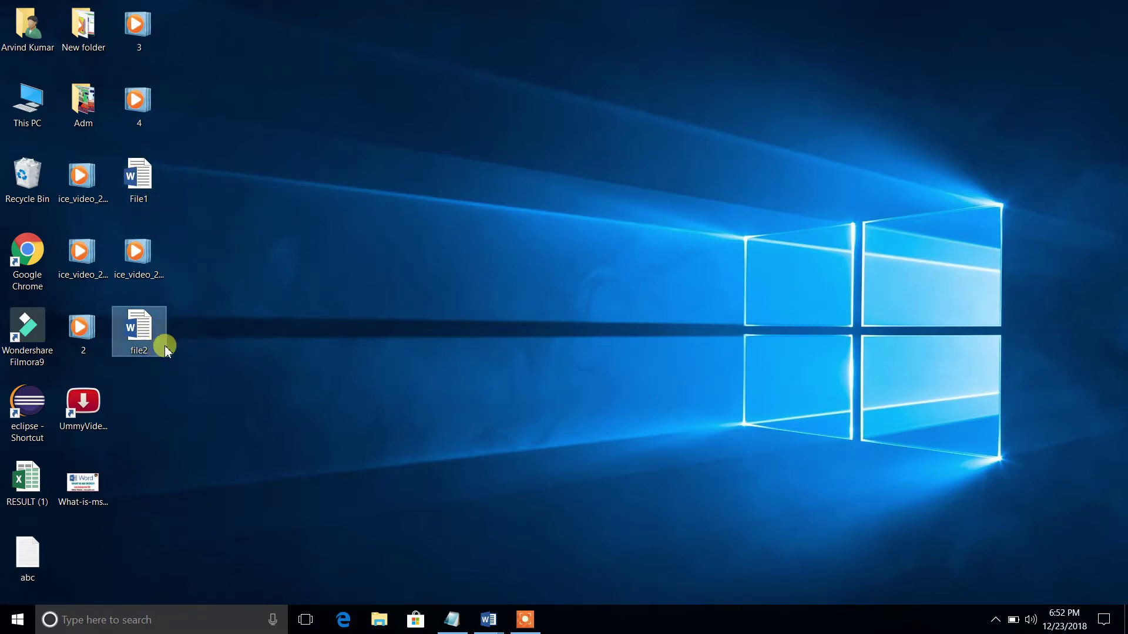
Check the "Save file" line of the lesson outline in Notepad and return to file2 in Word.
{"action": "left_click", "coordinate": [456, 623]}
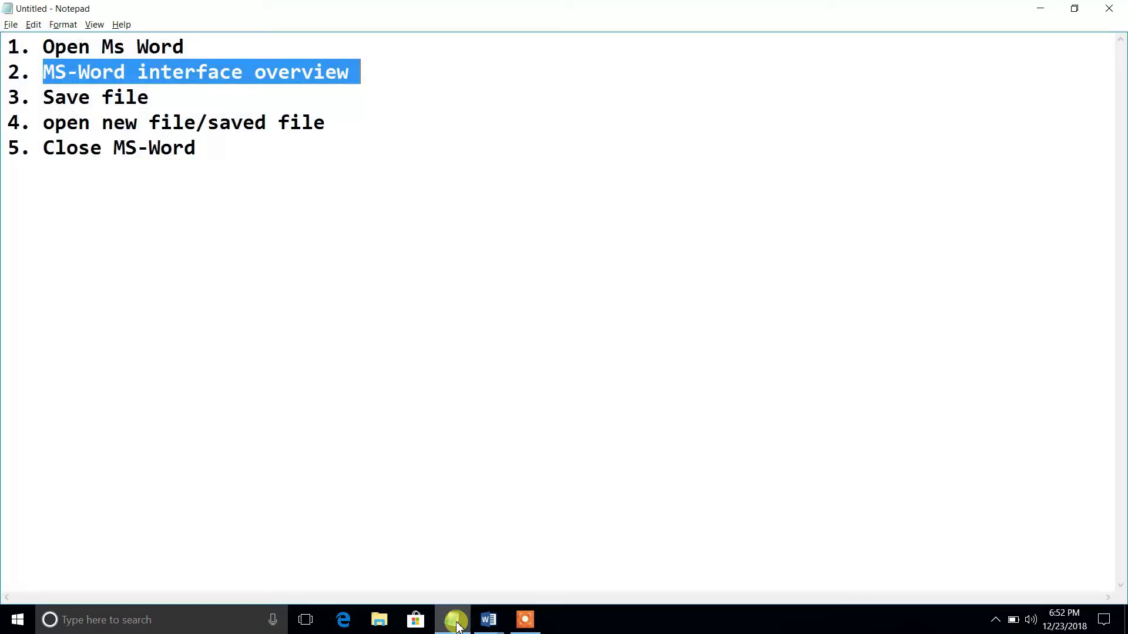
{"action": "left_click", "coordinate": [190, 97]}
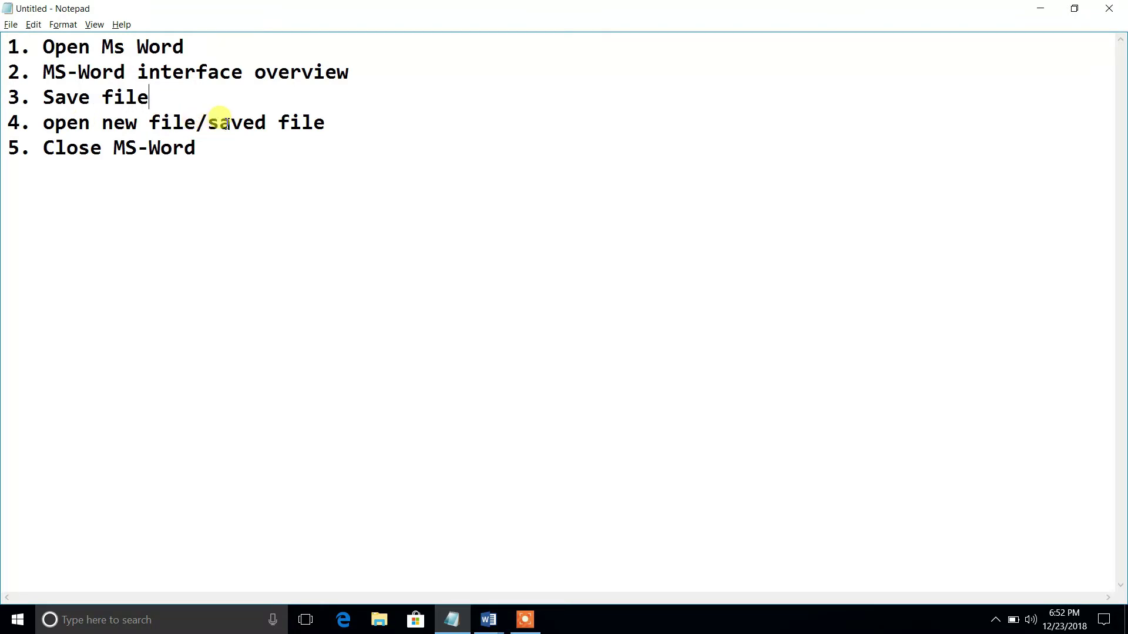
{"action": "mouse_move", "coordinate": [488, 619]}
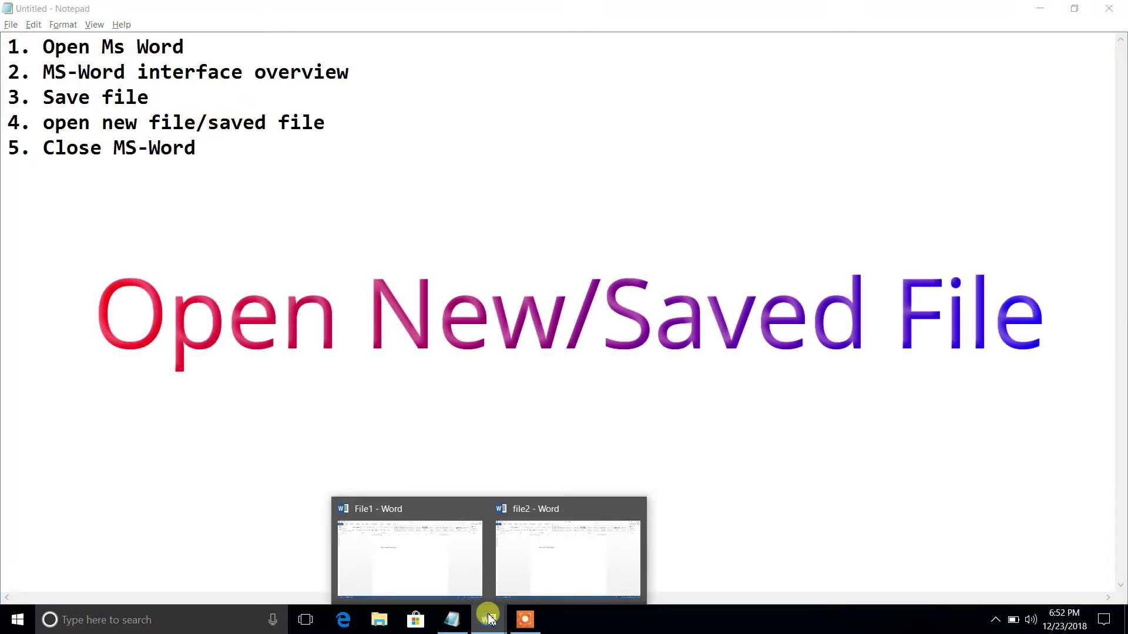
{"action": "left_click", "coordinate": [532, 566]}
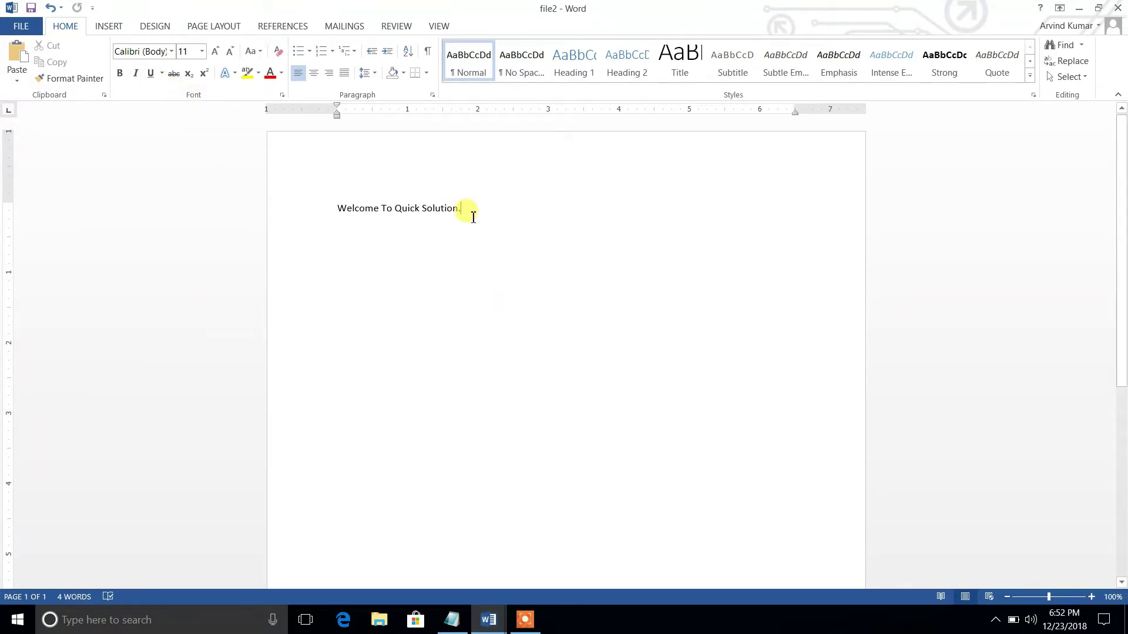
Create two new blank documents, the second one from the Blank document template.
{"action": "key", "text": "ctrl+n"}
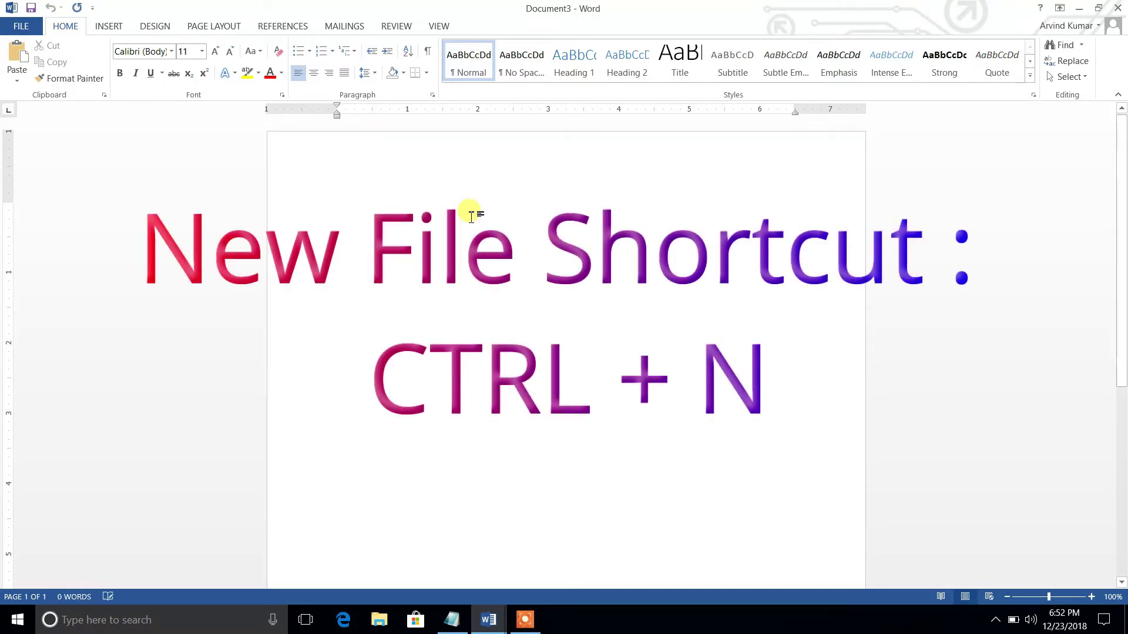
{"action": "left_click", "coordinate": [21, 27]}
{"action": "left_click", "coordinate": [24, 84]}
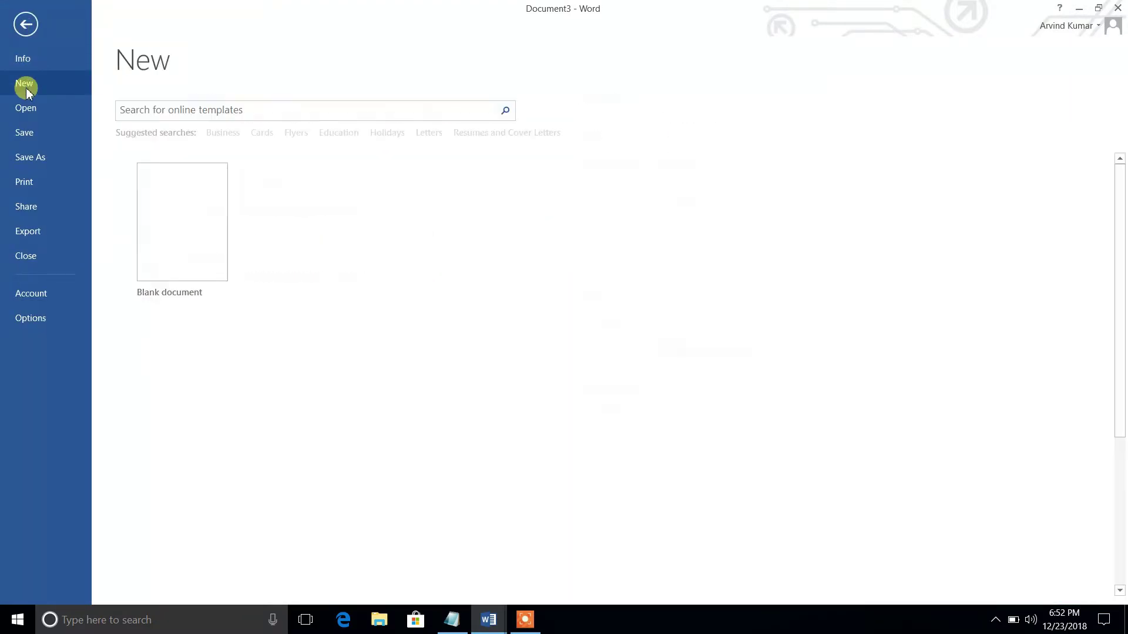
{"action": "left_click", "coordinate": [171, 216]}
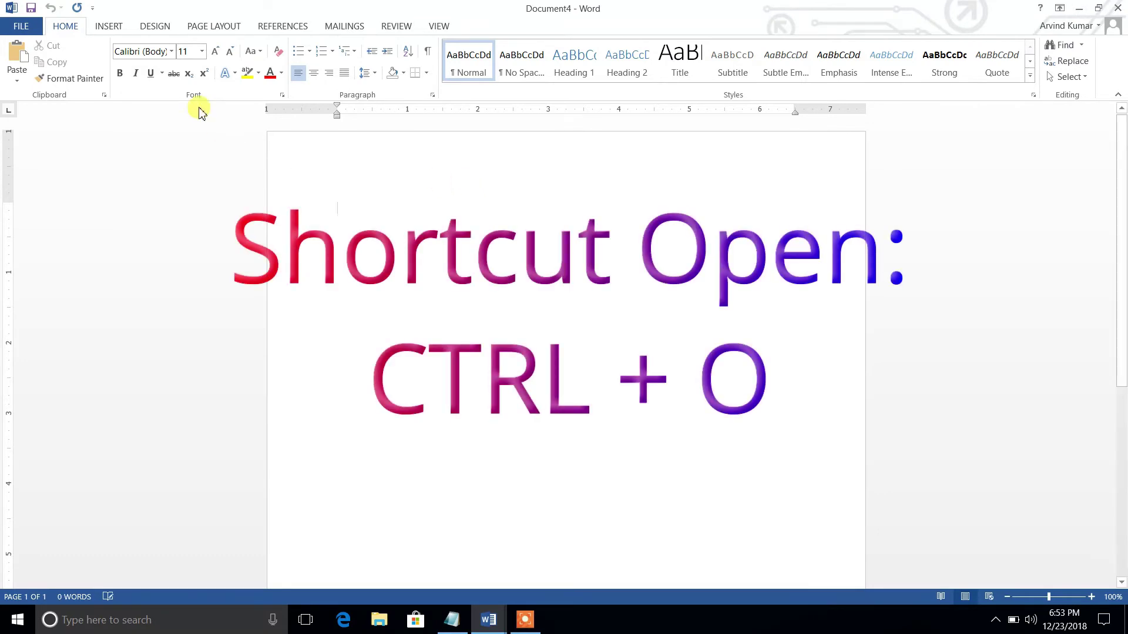
Open the saved document File1 from the Desktop folder on the computer.
{"action": "left_click", "coordinate": [14, 27]}
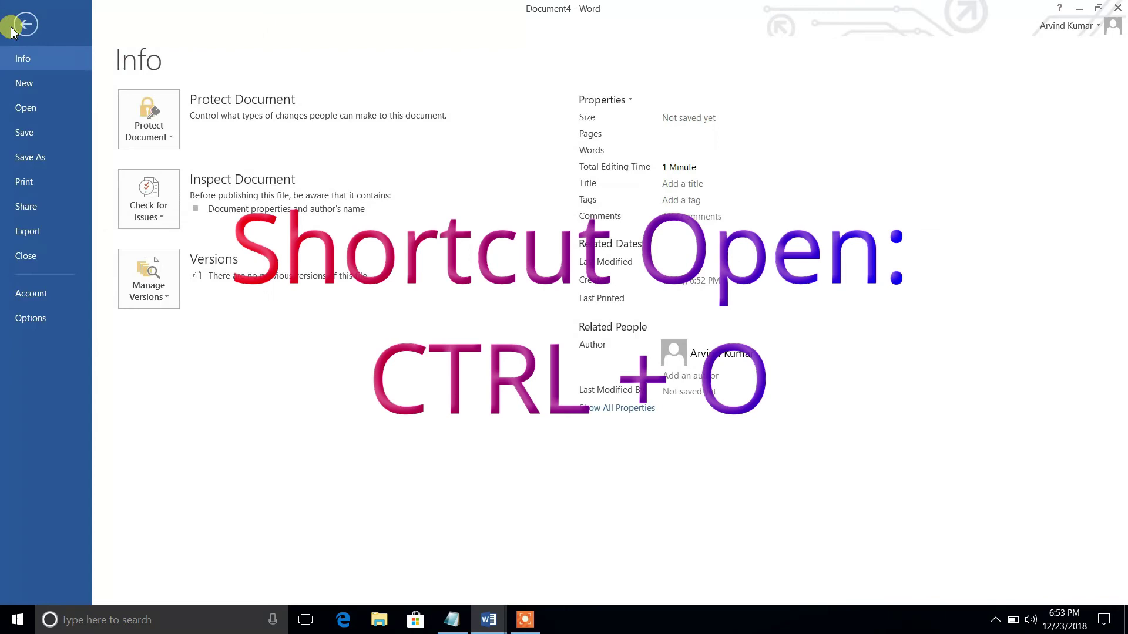
{"action": "left_click", "coordinate": [36, 116]}
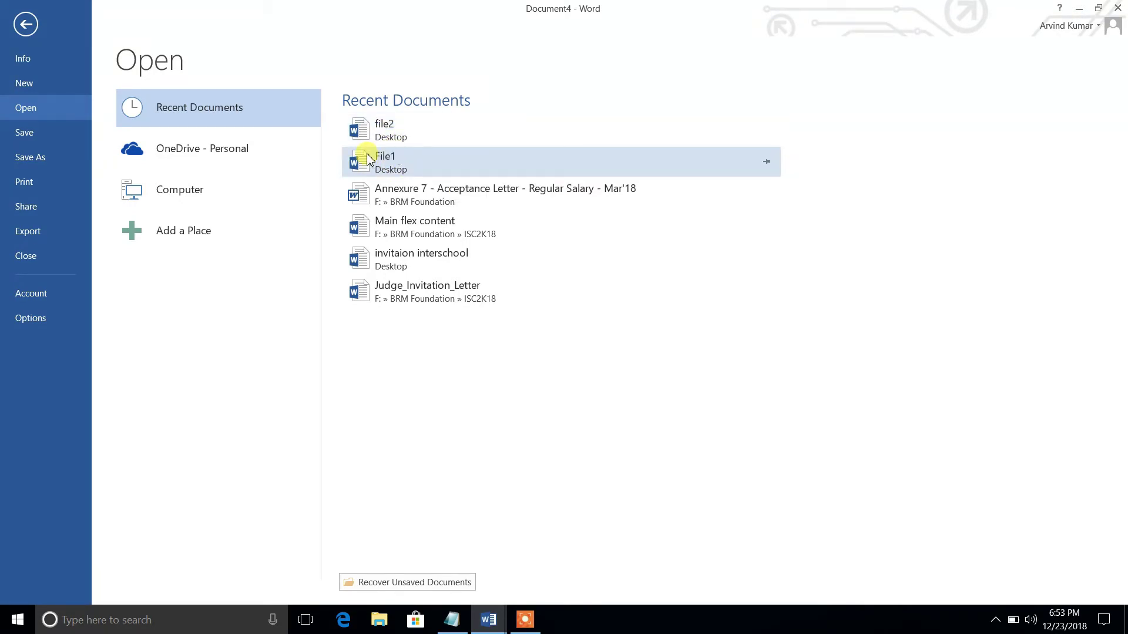
{"action": "left_click", "coordinate": [174, 194]}
{"action": "left_click", "coordinate": [365, 281]}
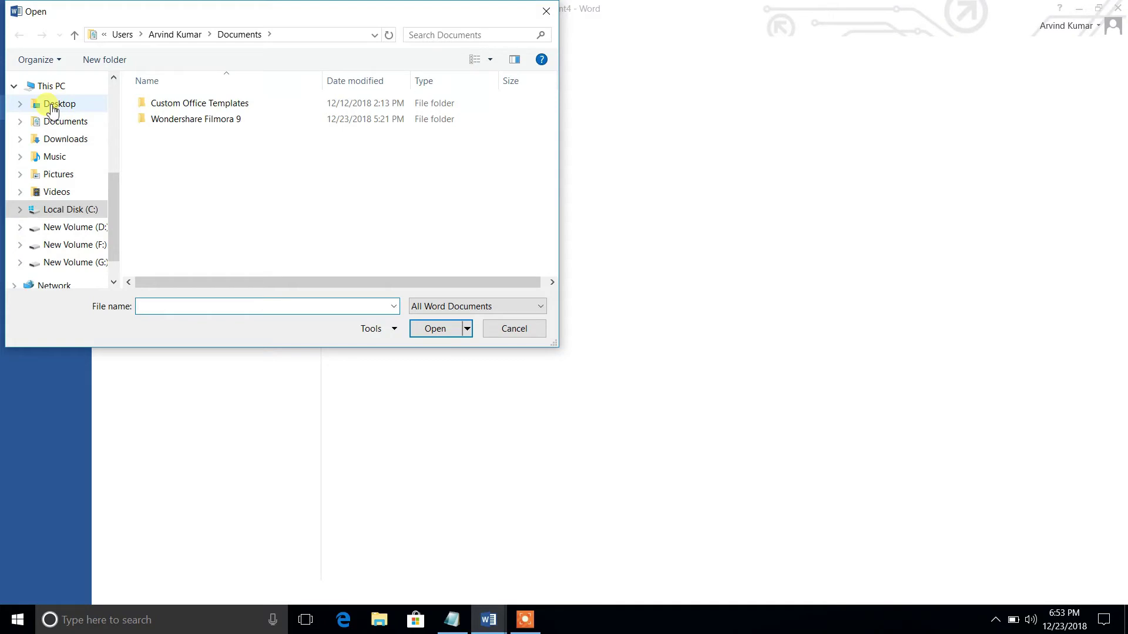
{"action": "left_click", "coordinate": [51, 109]}
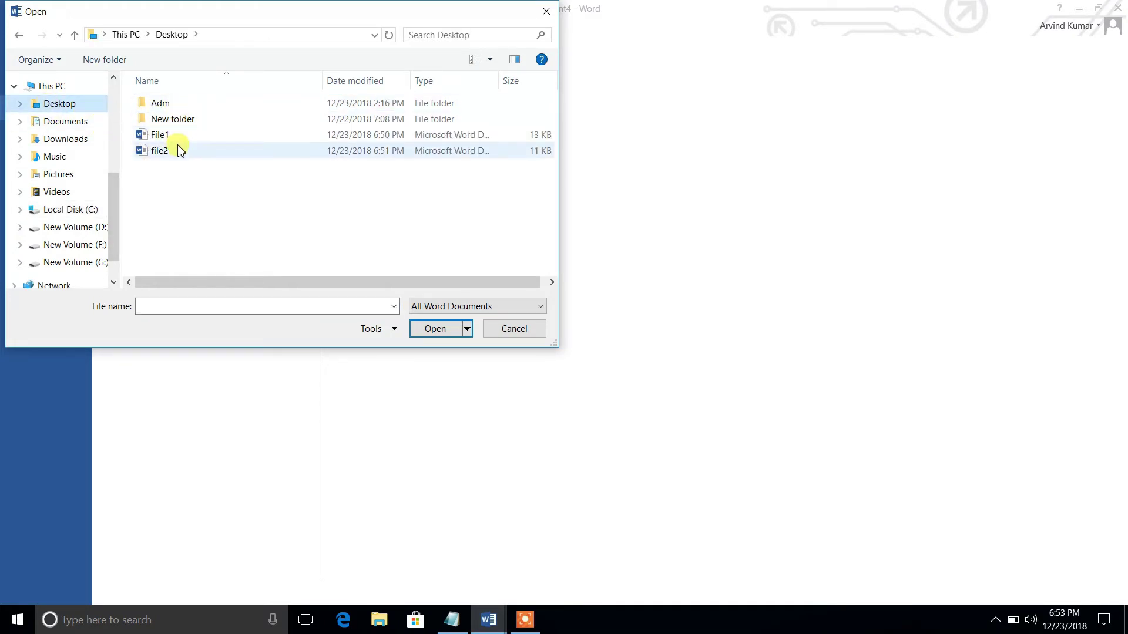
{"action": "left_click", "coordinate": [180, 145]}
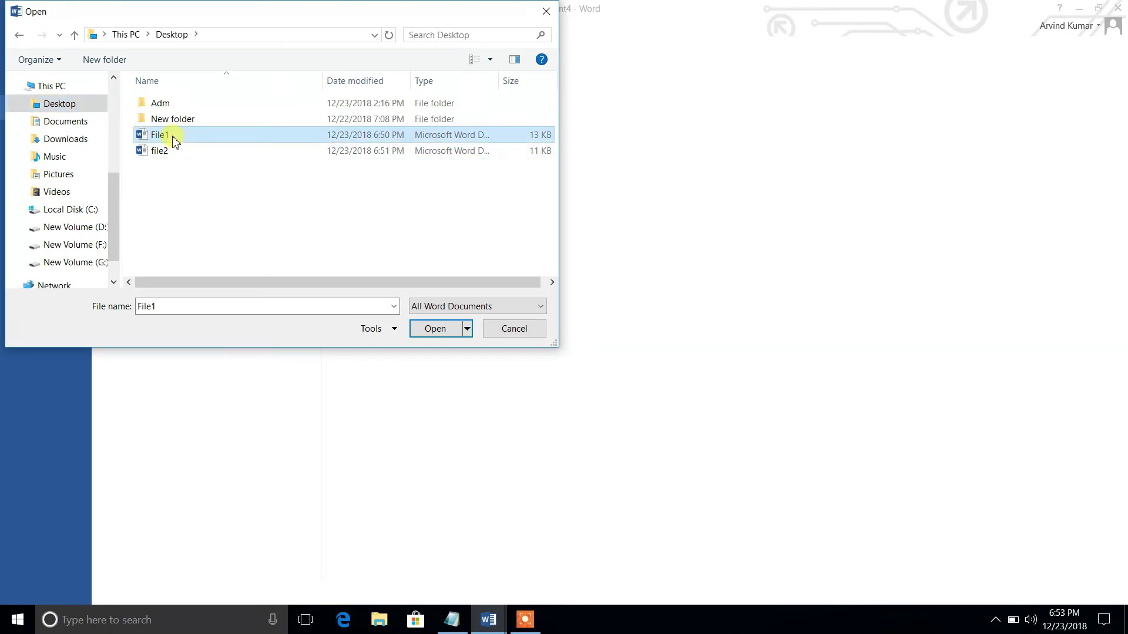
{"action": "left_click", "coordinate": [426, 333]}
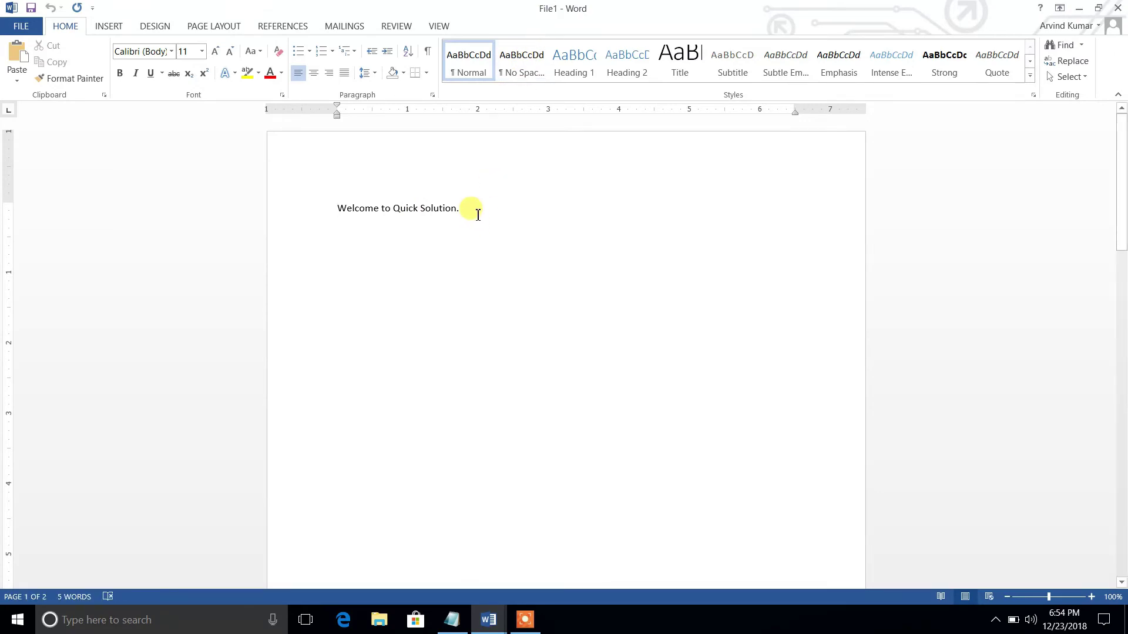
Switch to Notepad and check the "Close MS-Word" line of the lesson outline.
{"action": "key", "text": "alt+Tab"}
{"action": "key", "text": "Tab"}
{"action": "key", "text": "Tab"}
{"action": "key", "text": "Tab"}
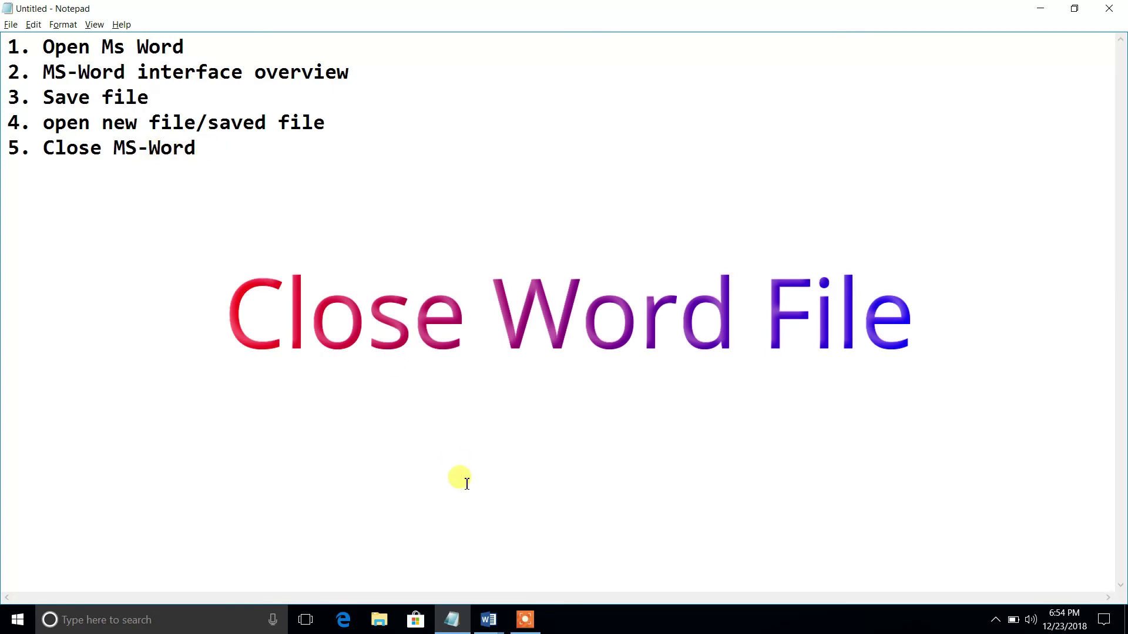
Switch to the File1 document in Word and close its window.
{"action": "left_click", "coordinate": [487, 619]}
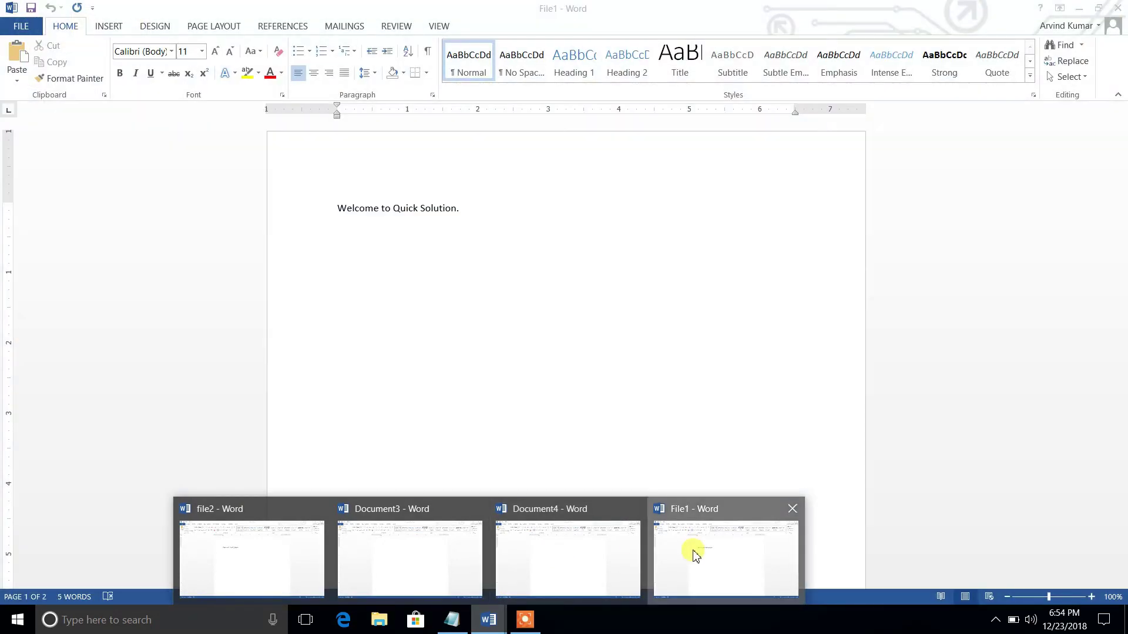
{"action": "left_click", "coordinate": [695, 556]}
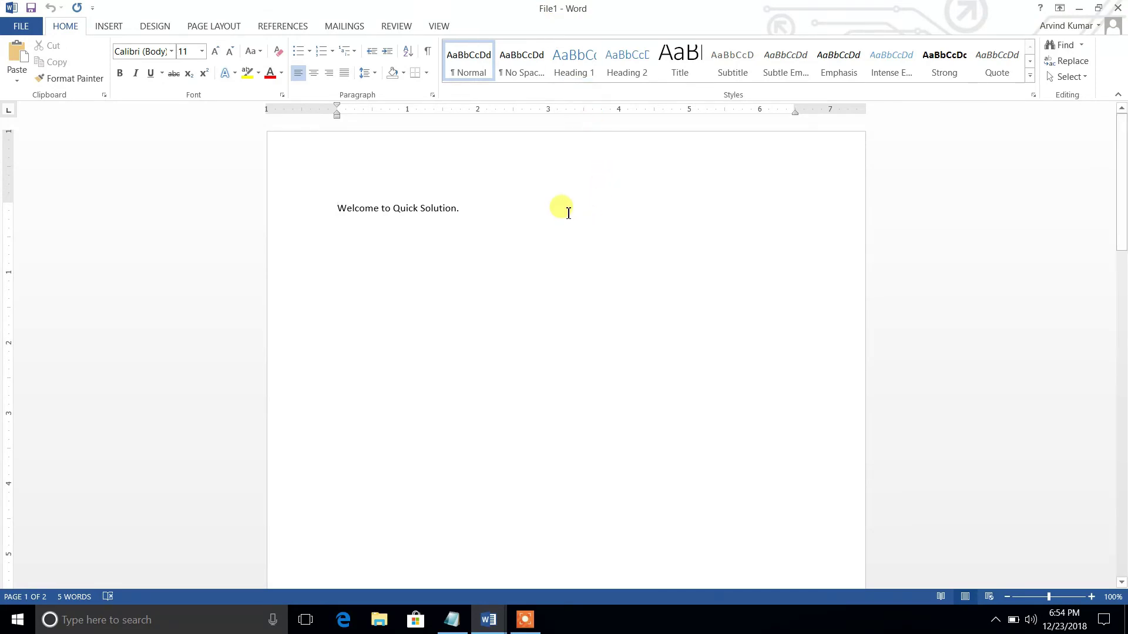
{"action": "left_click", "coordinate": [1117, 9]}
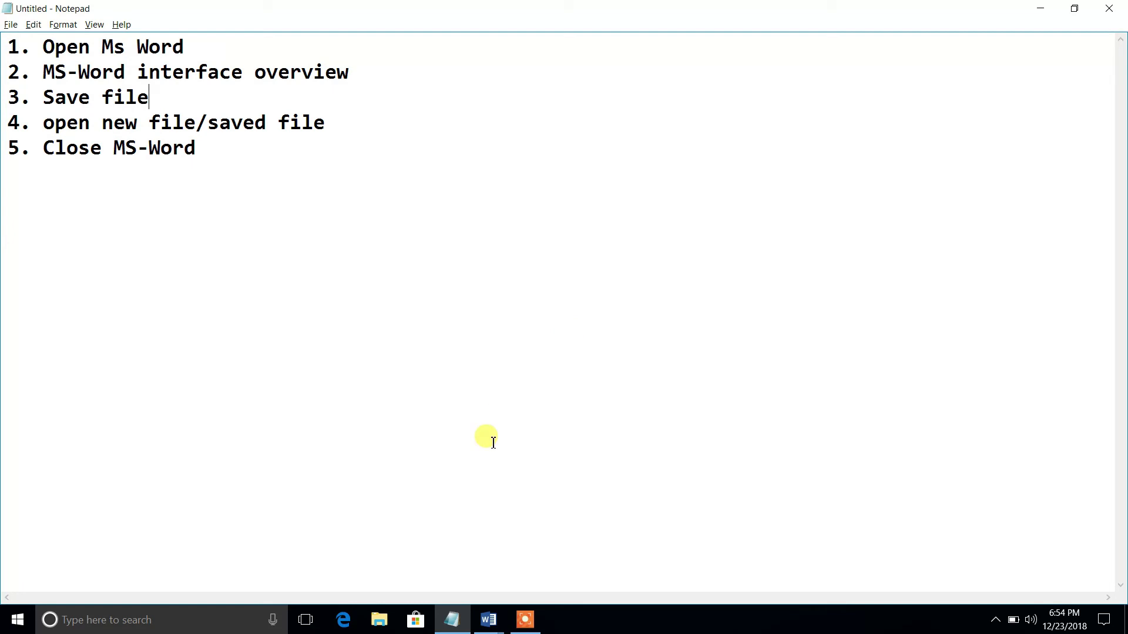
Bring the blank Document3 to the front in Word and close it.
{"action": "left_click", "coordinate": [488, 620]}
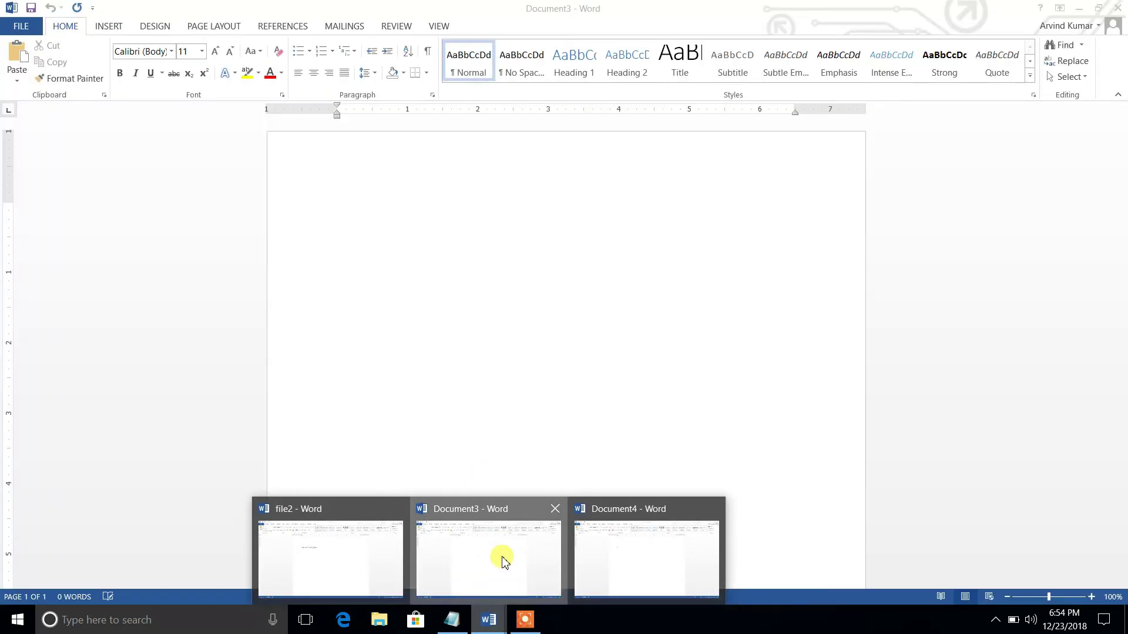
{"action": "left_click", "coordinate": [510, 552]}
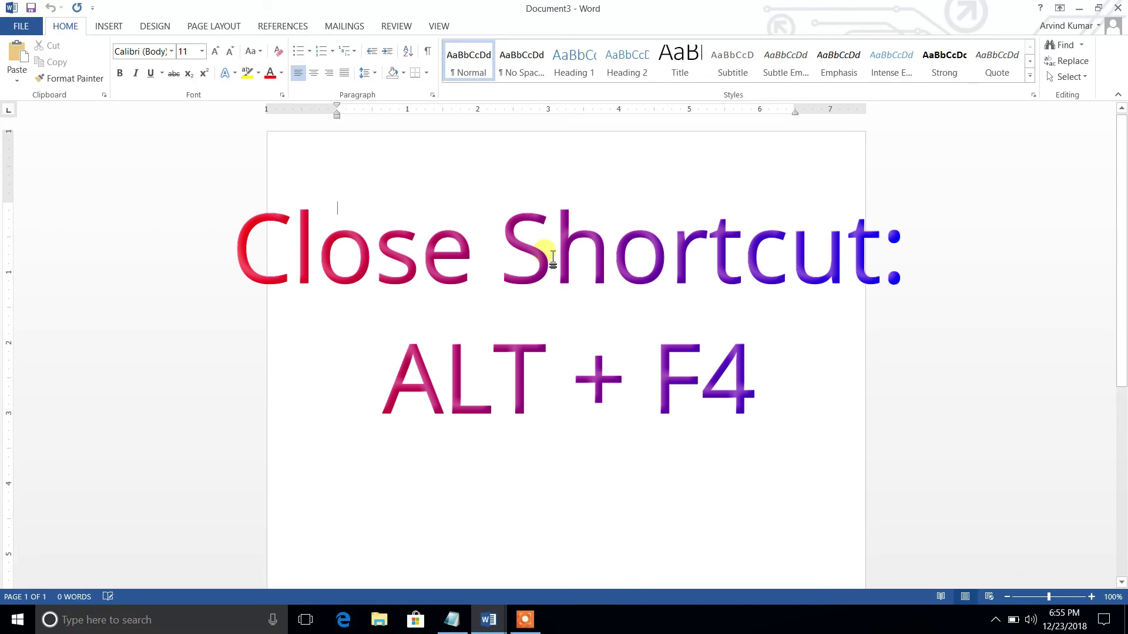
{"action": "key", "text": "alt+F4"}
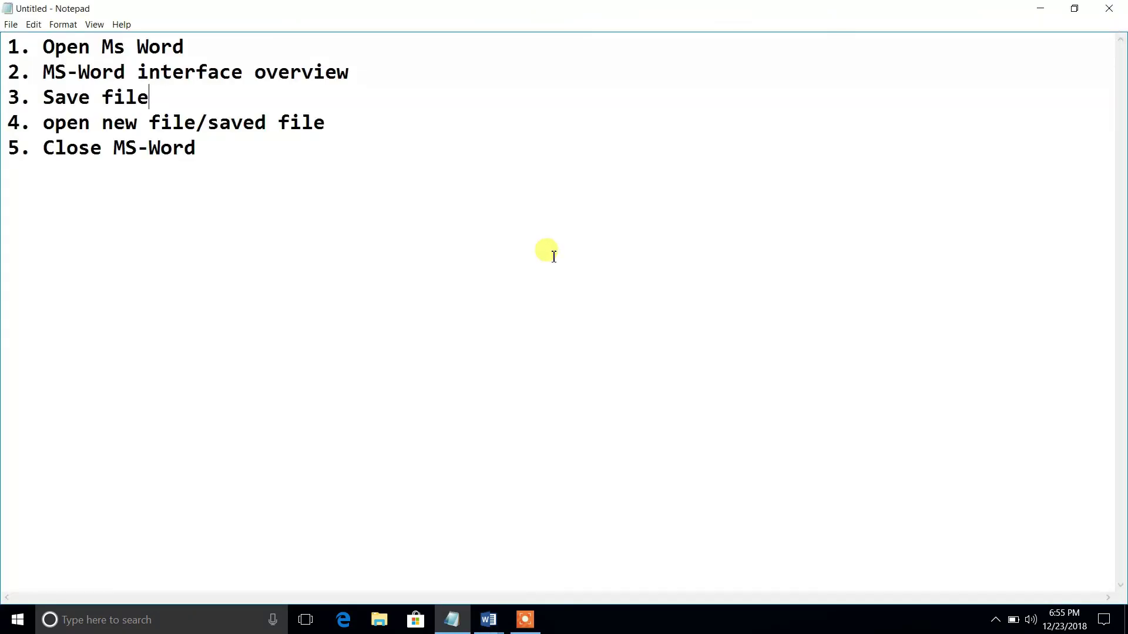